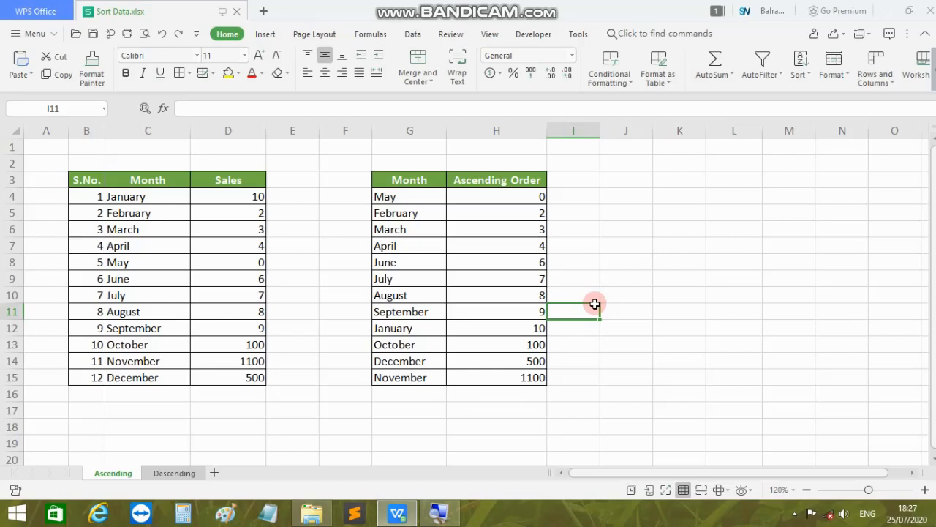
Step: Examine the S.No., Month and Sales columns of the source table and the available sort options
drag(88, 182, 92, 377)
drag(148, 180, 131, 378)
drag(228, 180, 225, 380)
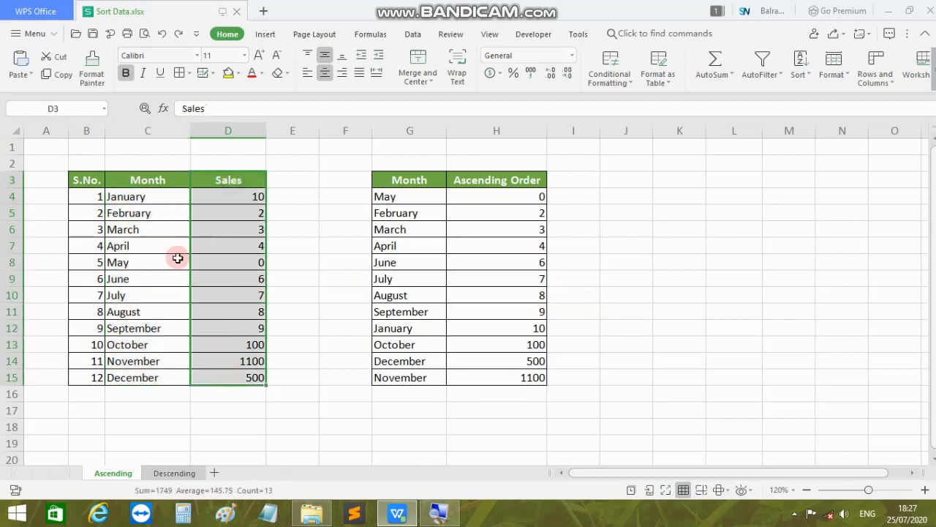
click(146, 212)
drag(158, 198, 161, 380)
drag(228, 199, 219, 365)
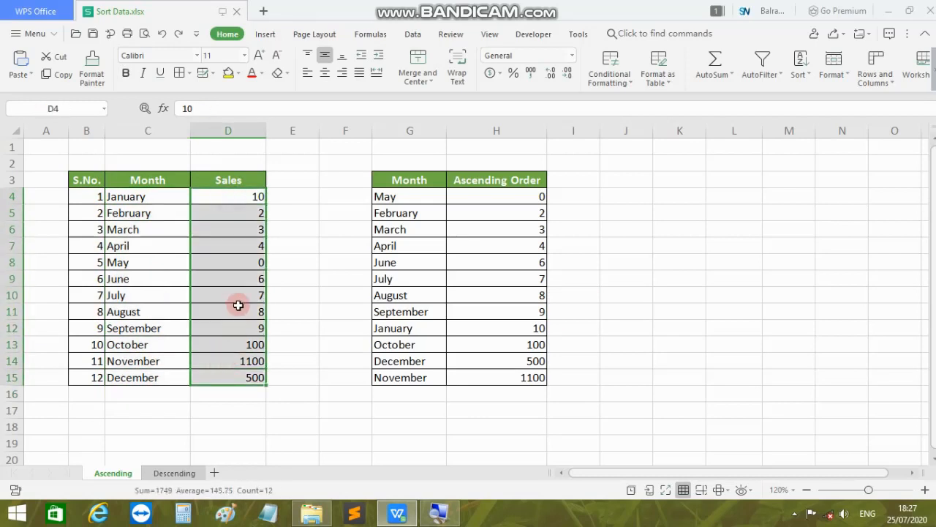
click(236, 278)
drag(243, 196, 233, 382)
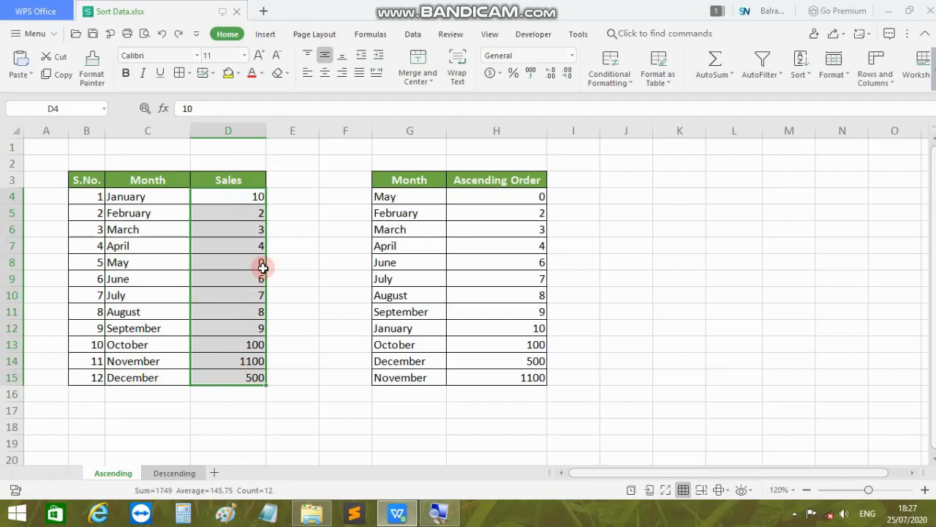
click(805, 78)
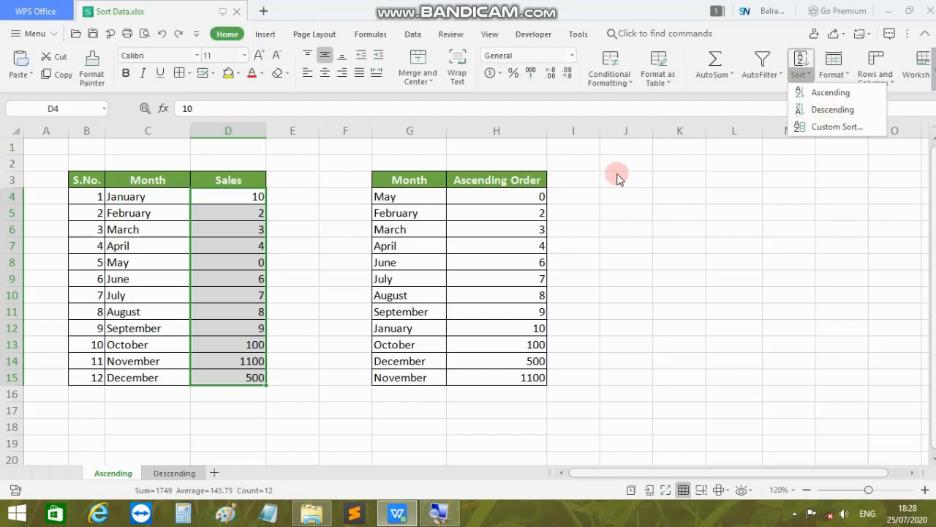
click(594, 178)
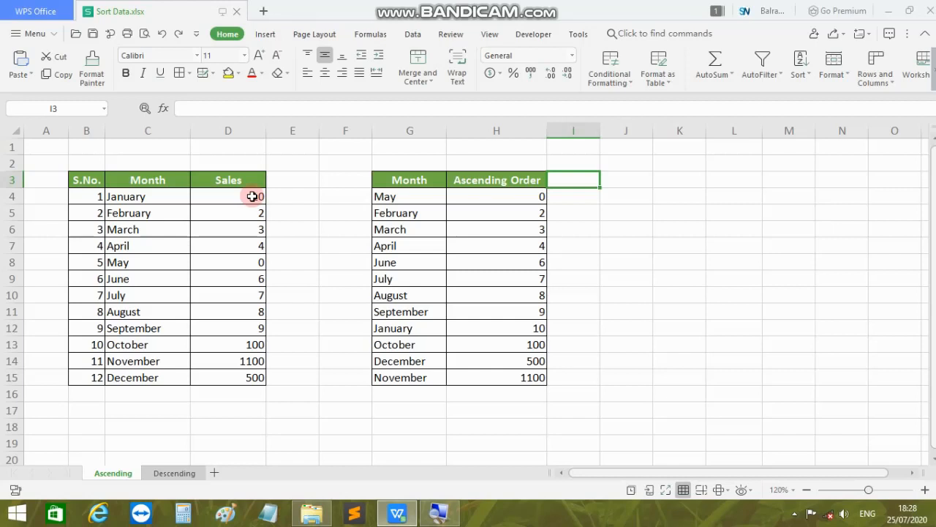
Step: Sort the Sales values in D4:D15 in ascending order, expanding the selection to include the adjacent columns
drag(110, 181, 148, 377)
drag(236, 195, 248, 375)
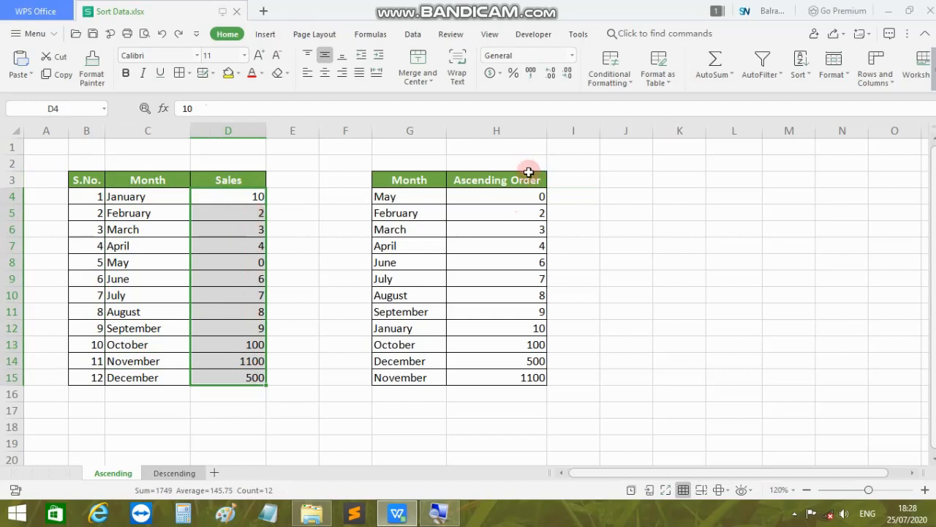
click(810, 75)
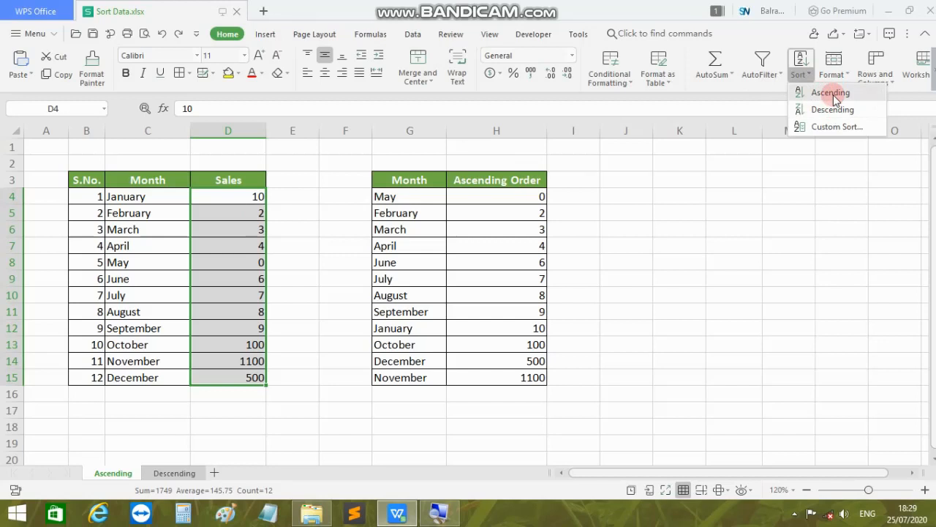
click(834, 93)
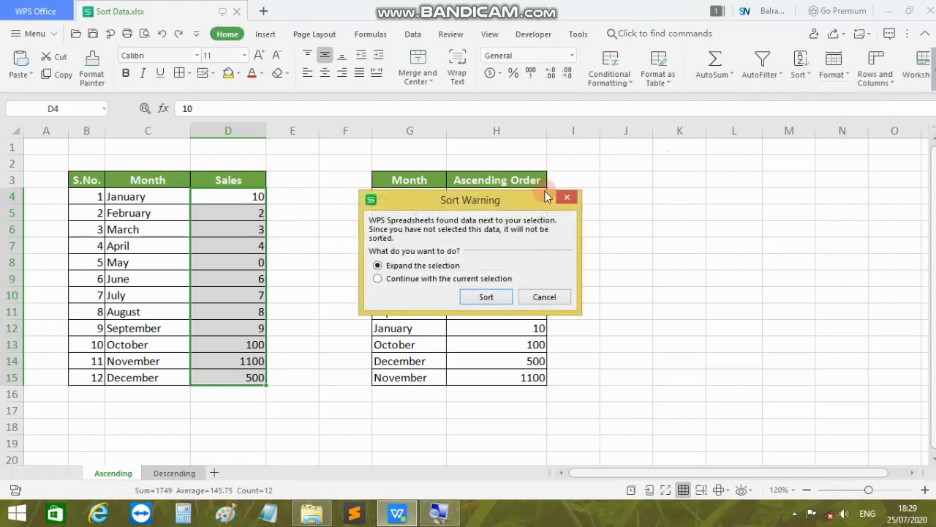
drag(493, 198, 652, 161)
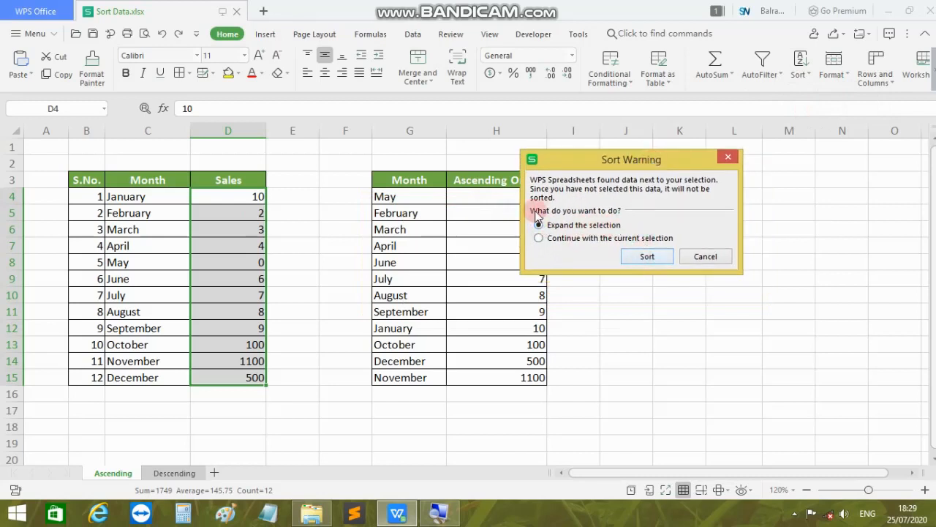
click(644, 257)
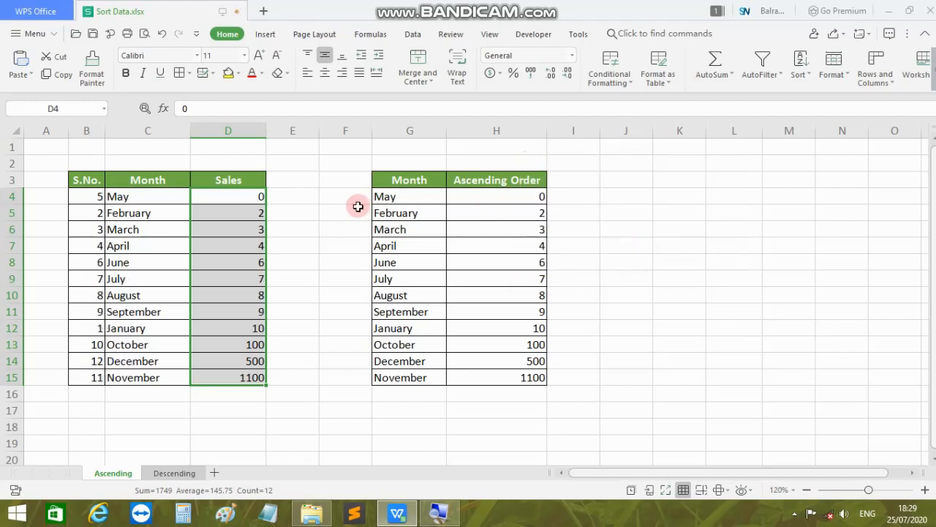
Step: Check the order of the sorted Sales values in D4:D15
click(233, 197)
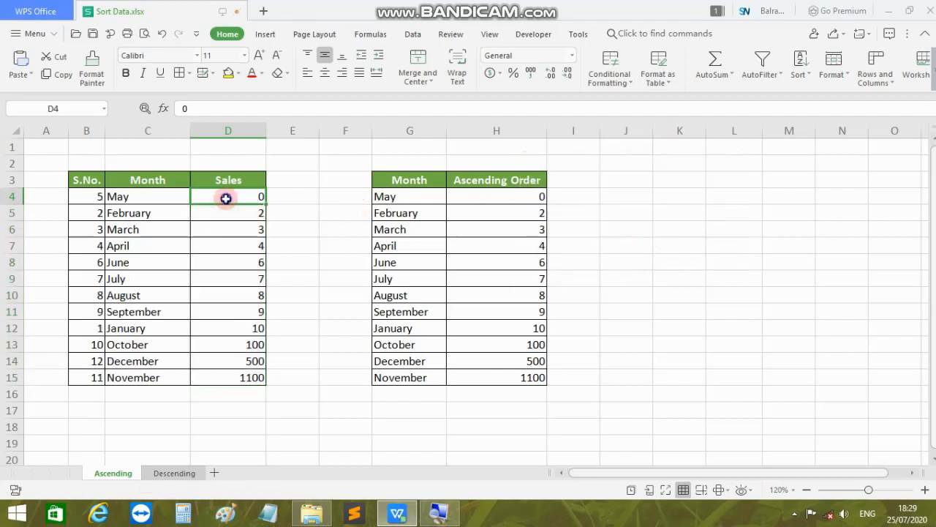
click(221, 214)
click(241, 229)
click(249, 246)
drag(240, 194, 241, 381)
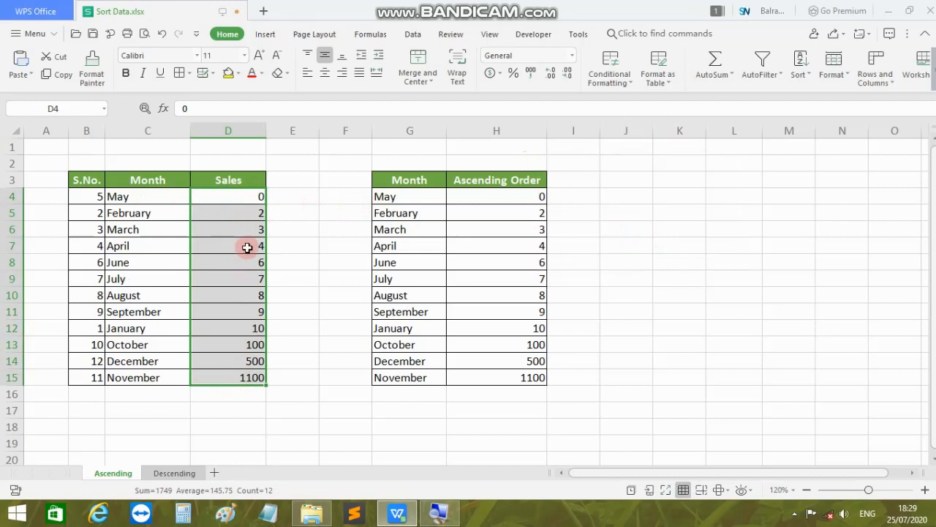
click(247, 275)
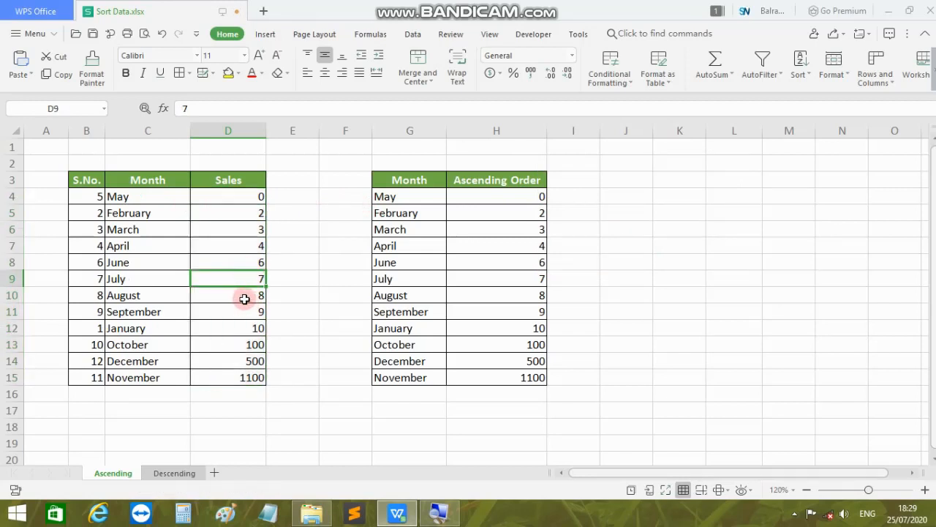
Step: Set August's Sales value in D10 to 25
double_click(246, 296)
double_click(194, 294)
text(25)
key(Return)
click(228, 295)
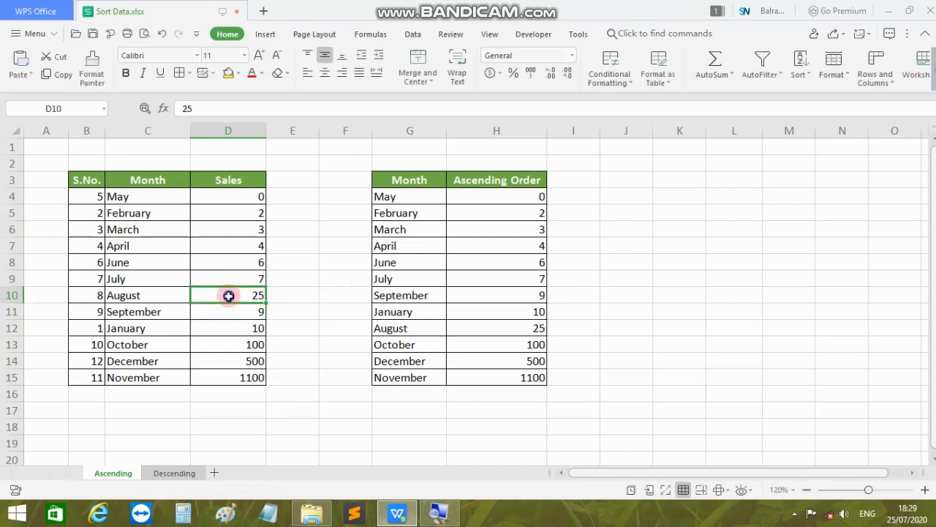
Step: Re-sort D4:D15 ascending with the selection expanded so the edited August row moves into its correct place
drag(244, 198, 248, 386)
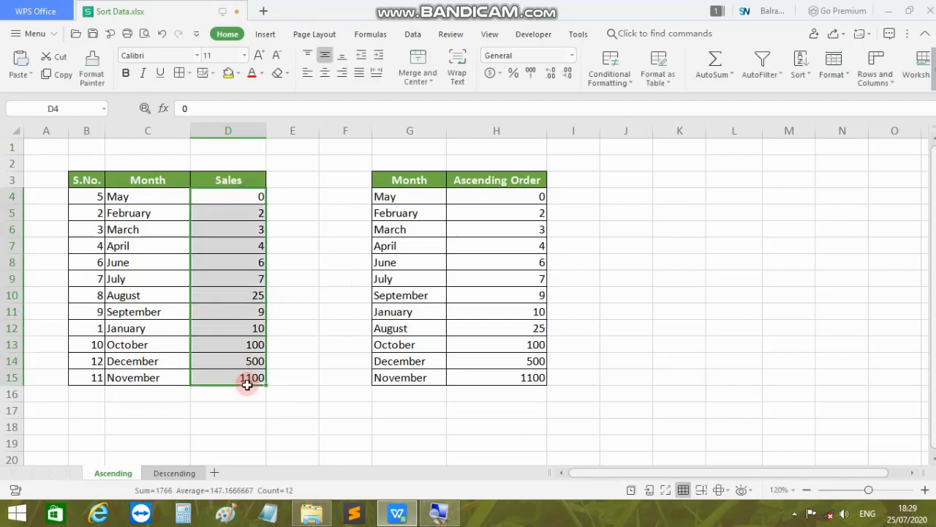
click(800, 73)
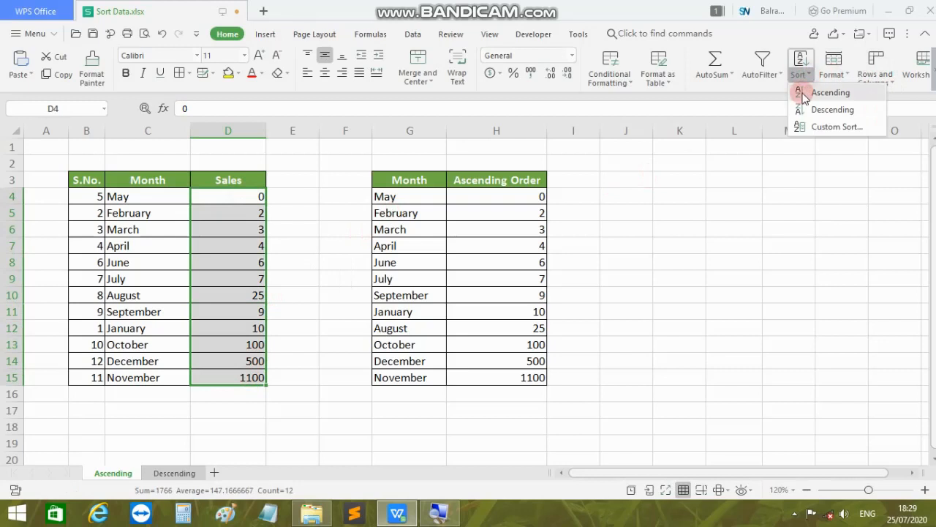
click(804, 93)
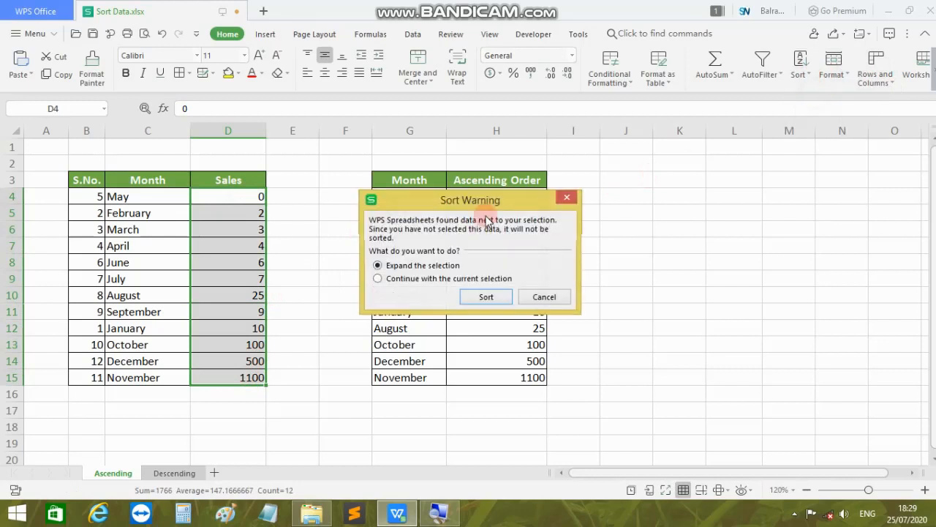
click(487, 297)
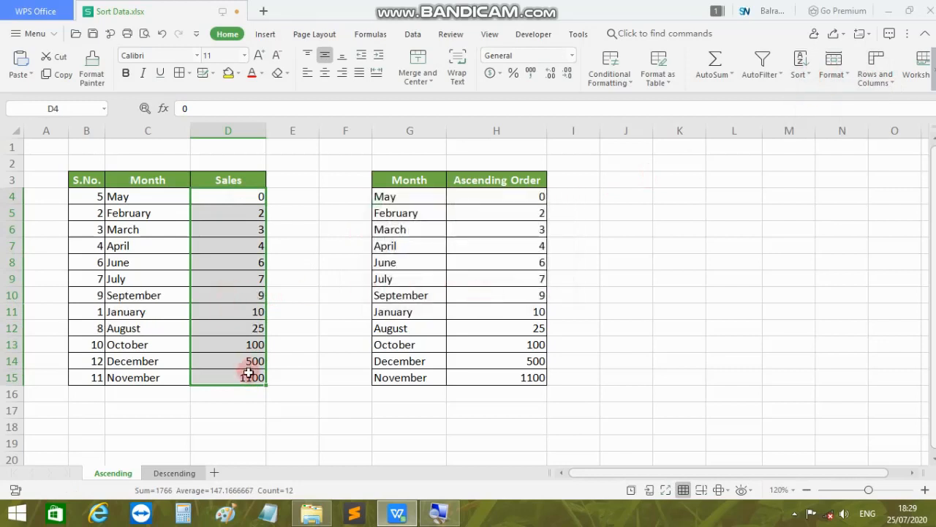
click(249, 327)
drag(252, 196, 250, 366)
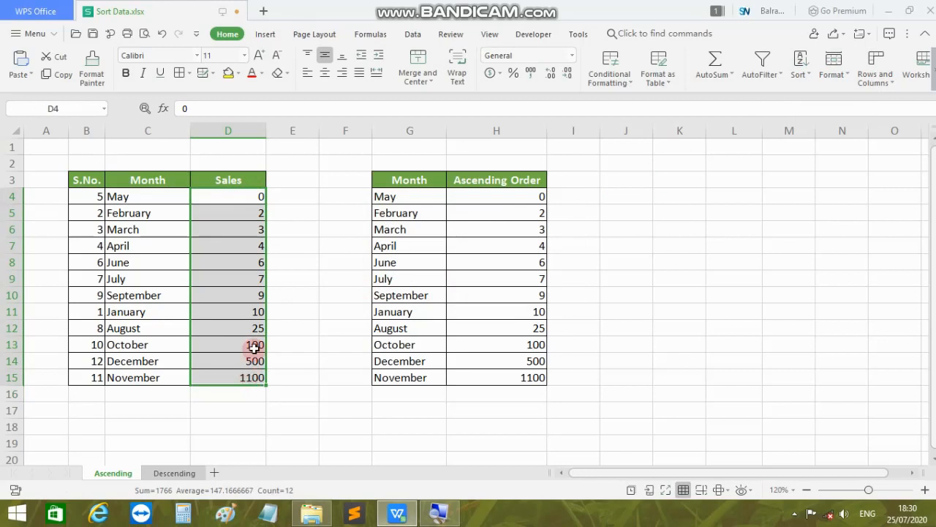
click(303, 313)
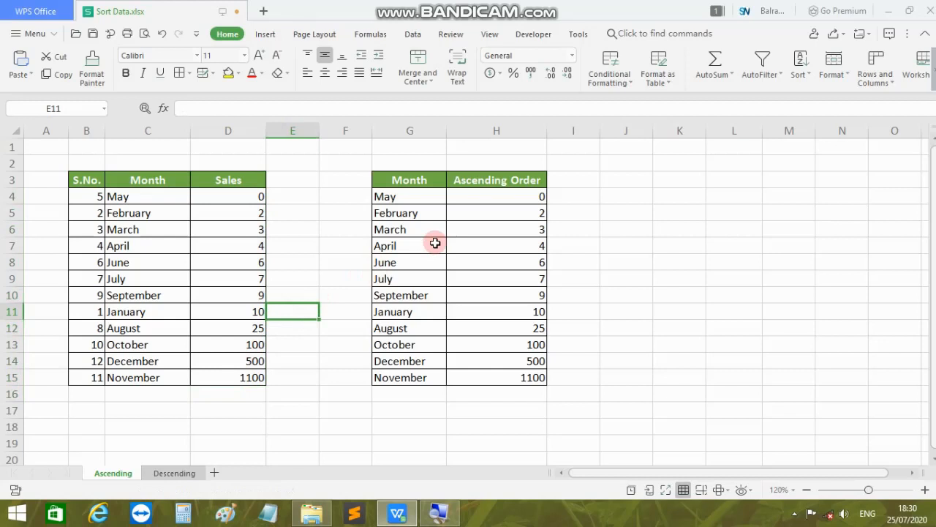
Step: Enter the formula =SMALL(D4:D15,1) in cell J6 to return the smallest Sales value
click(602, 231)
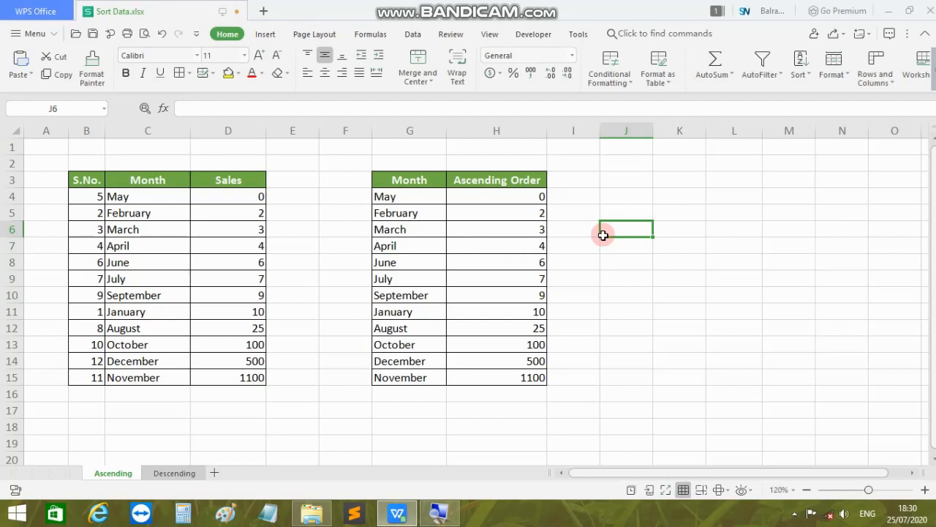
text(=)
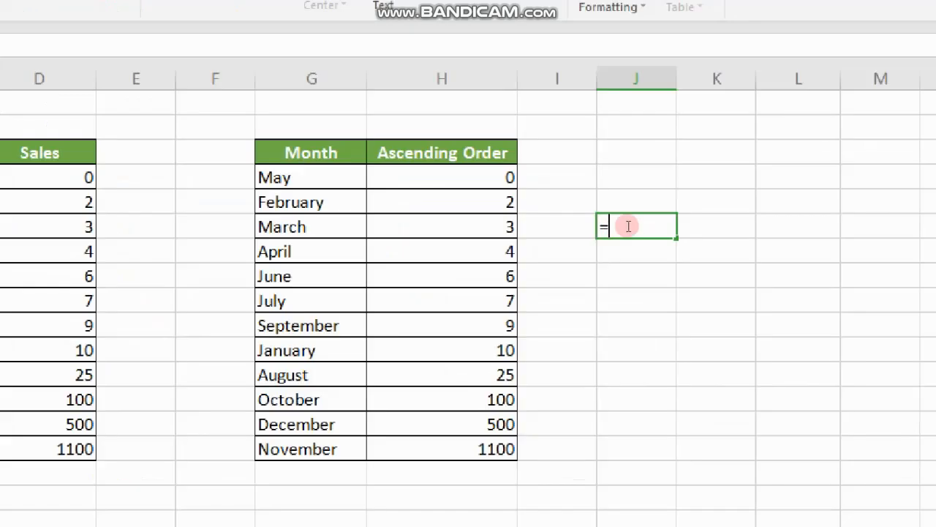
text(sma)
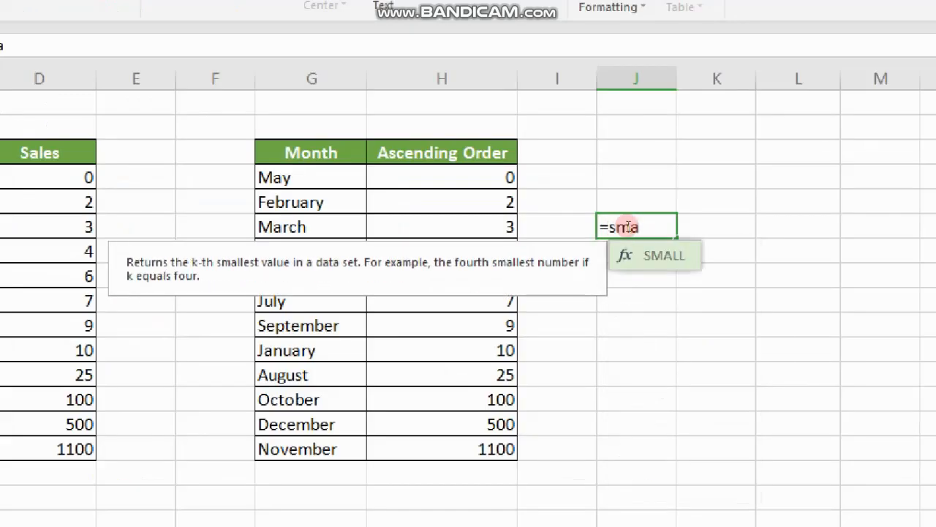
key(Tab)
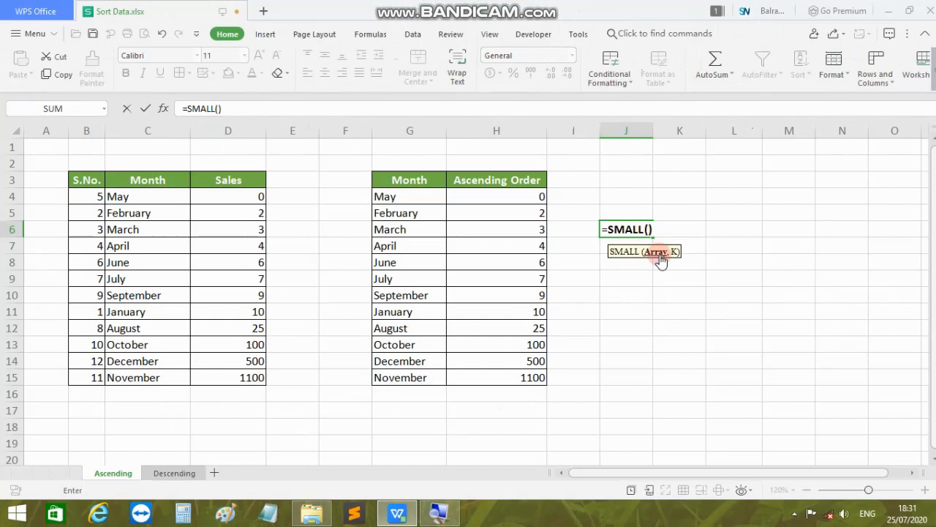
drag(234, 194, 236, 378)
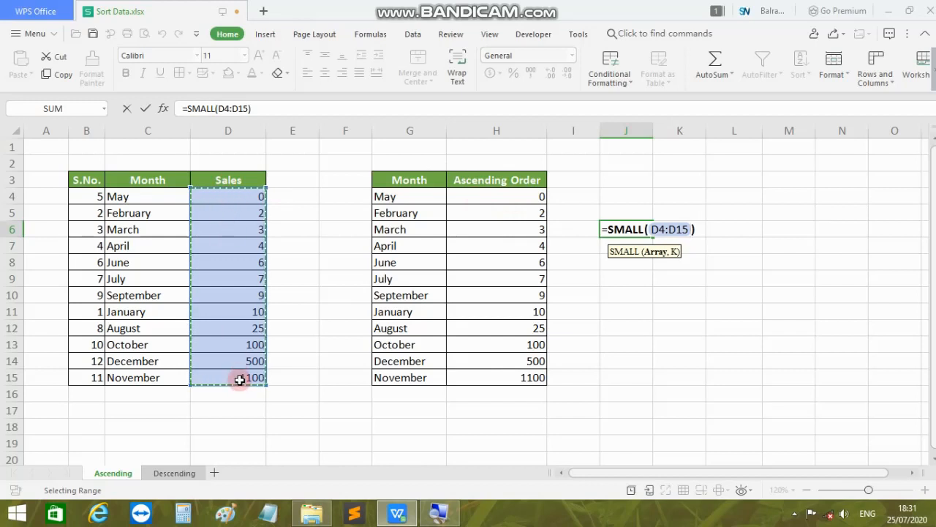
text(,)
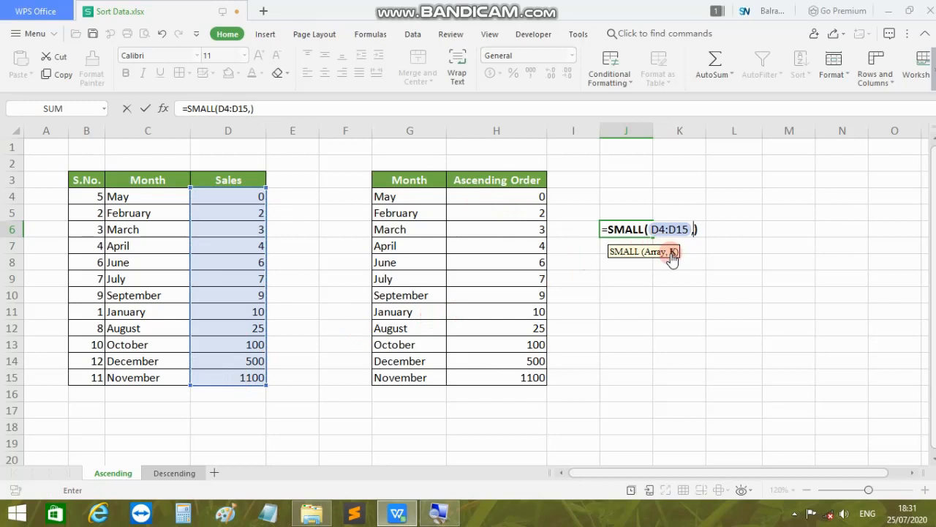
text(1)
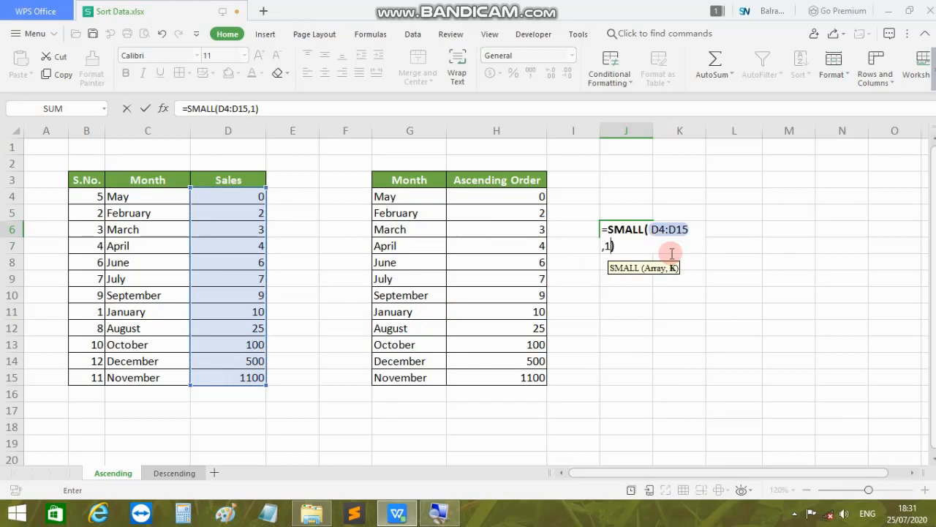
key(Return)
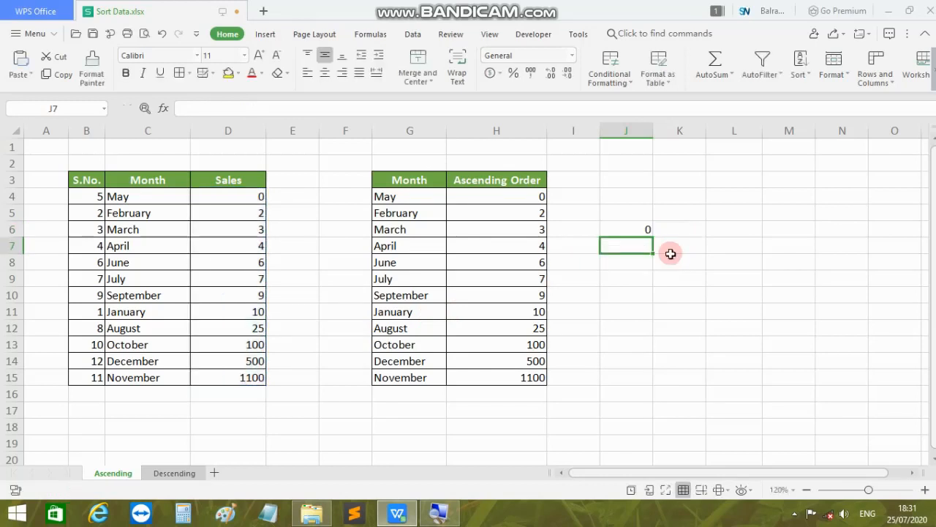
click(642, 229)
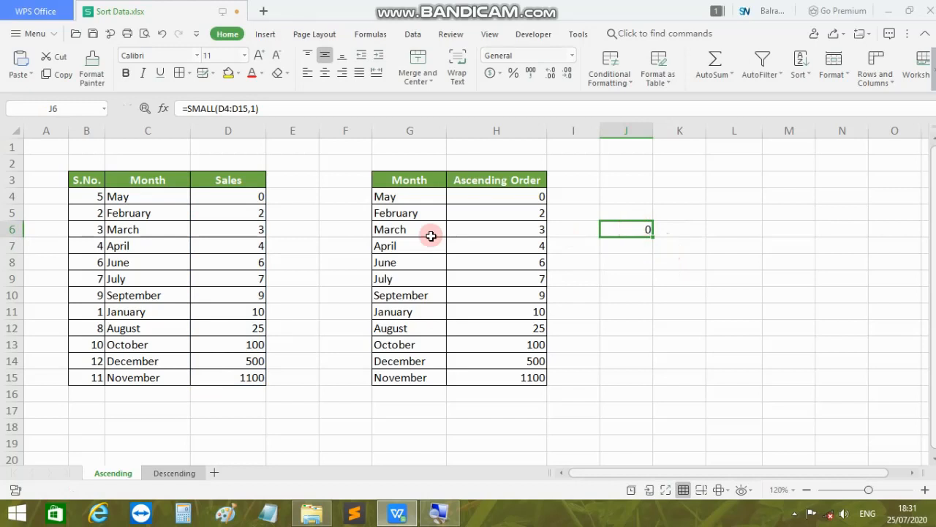
Step: Change the K argument of the SMALL formula in J6 to 2 to return the second smallest Sales value
click(243, 196)
drag(242, 196, 242, 377)
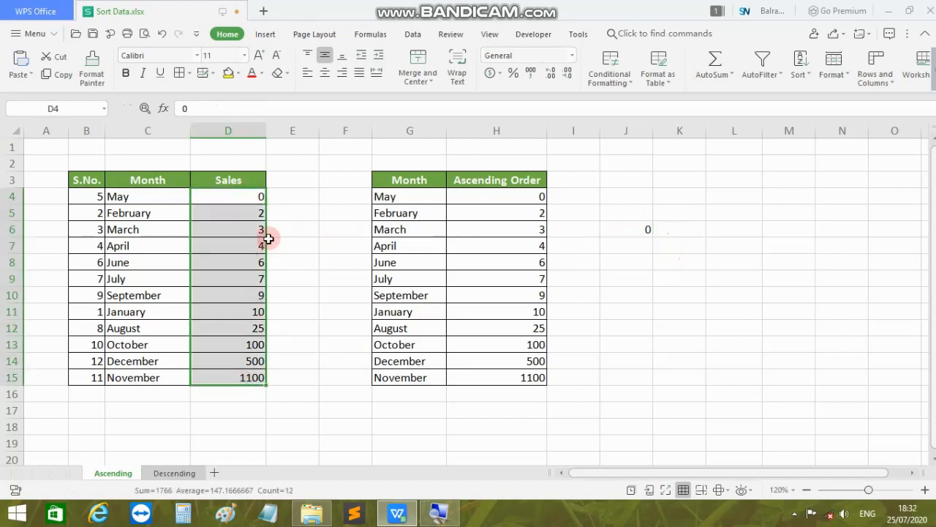
click(249, 198)
double_click(614, 226)
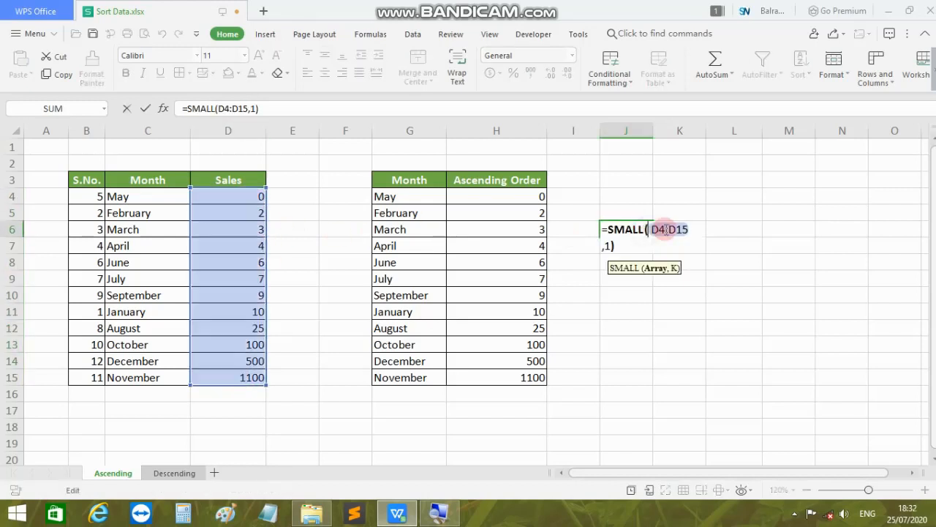
double_click(607, 246)
text(2)
key(Return)
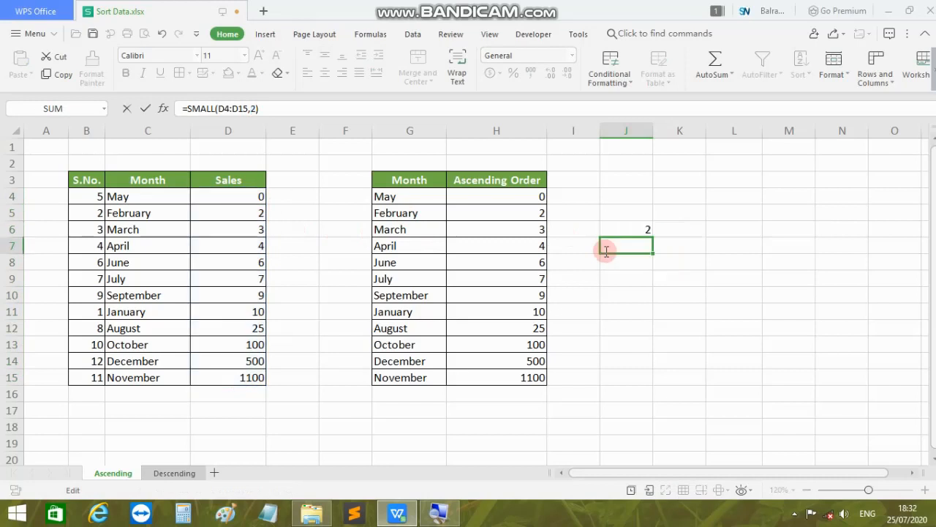
click(634, 231)
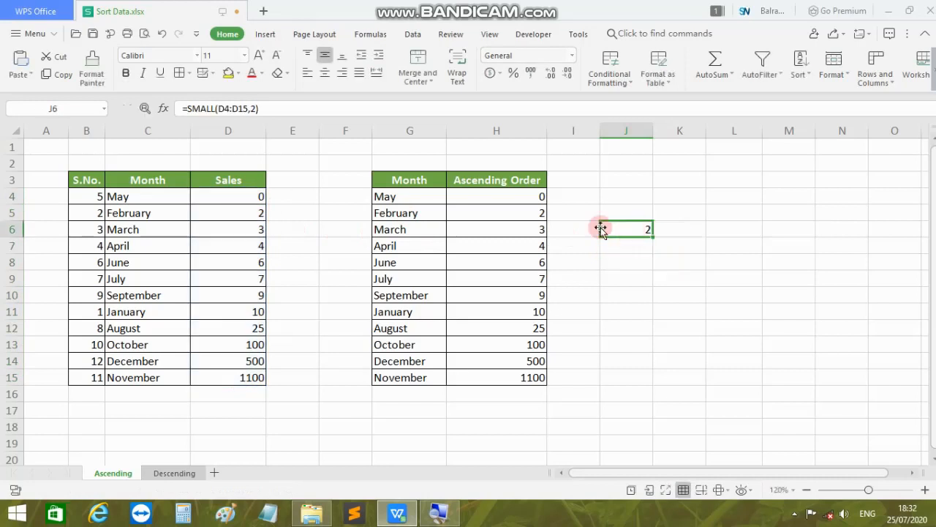
Step: Compare the J6 result with the two lowest Sales values and clear the SMALL test formula from J6
click(257, 214)
click(245, 197)
click(241, 213)
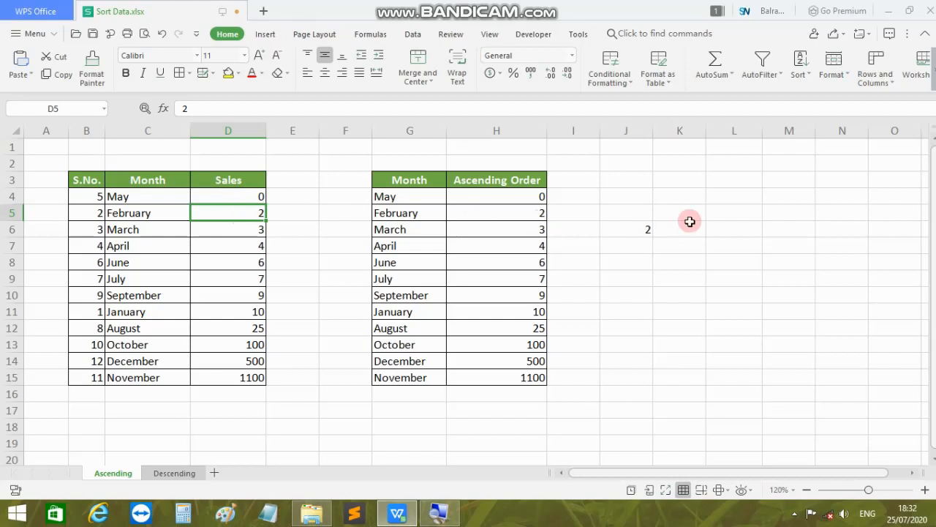
click(633, 229)
key(Delete)
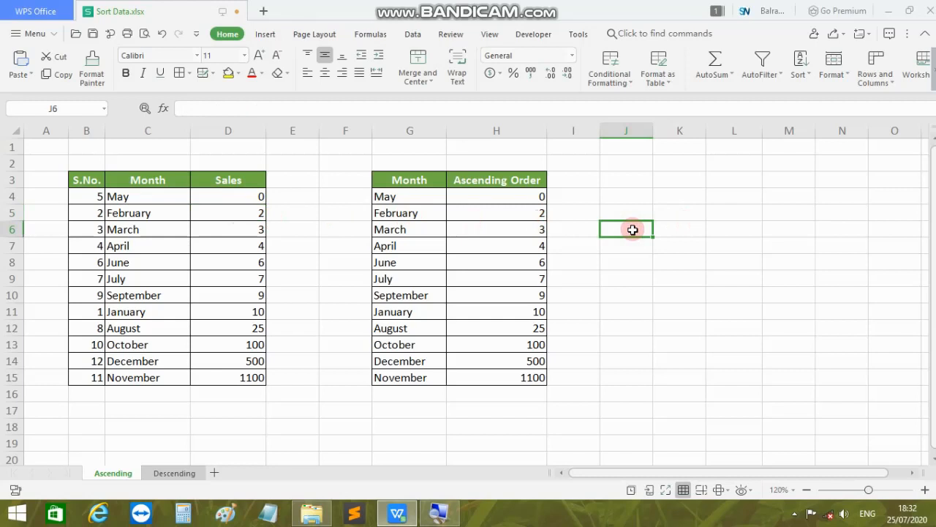
Step: Enter the formula =ROW(J3) in cell J6 to return the row number of J3
text(=ro)
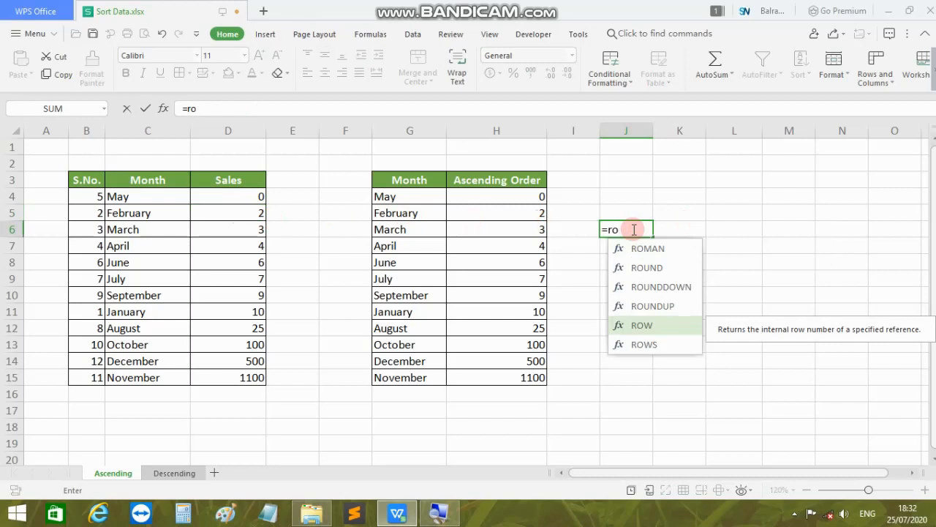
key(Tab)
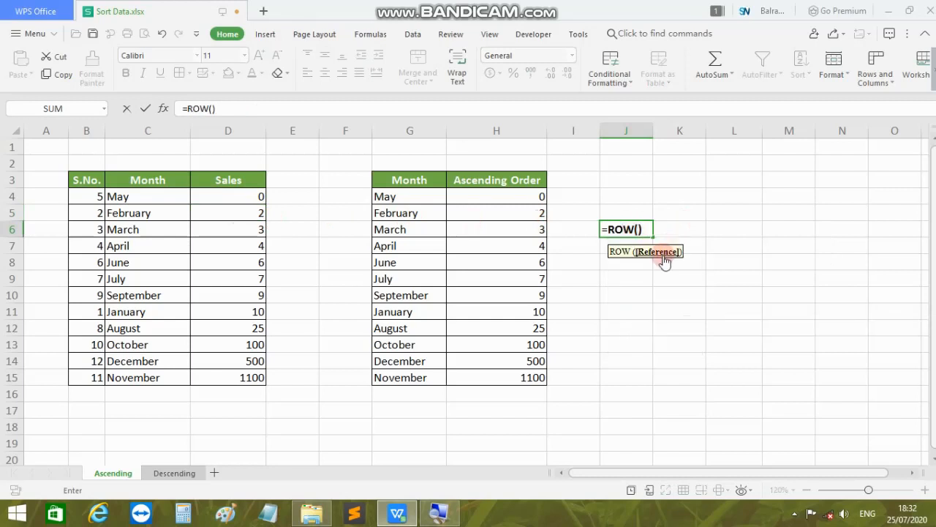
click(241, 196)
click(280, 268)
click(439, 213)
click(629, 180)
click(693, 212)
click(621, 182)
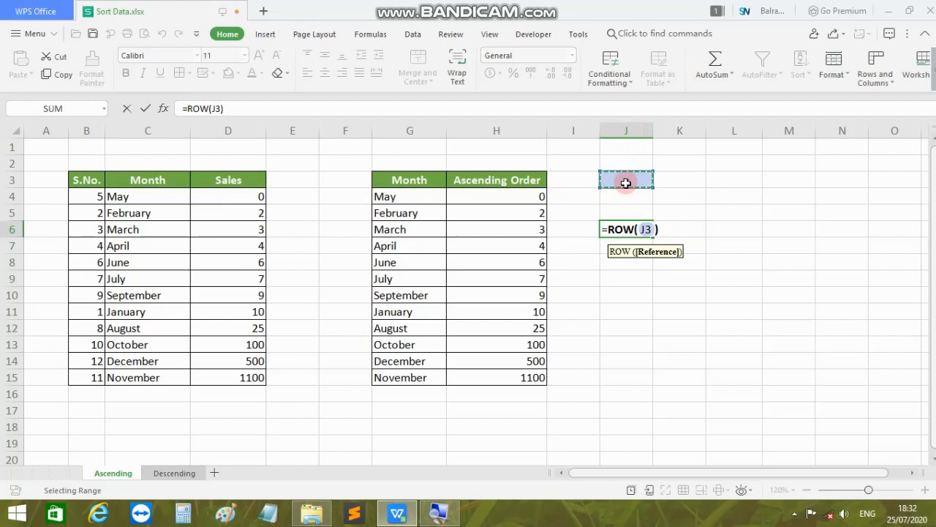
key(Return)
key(Return)
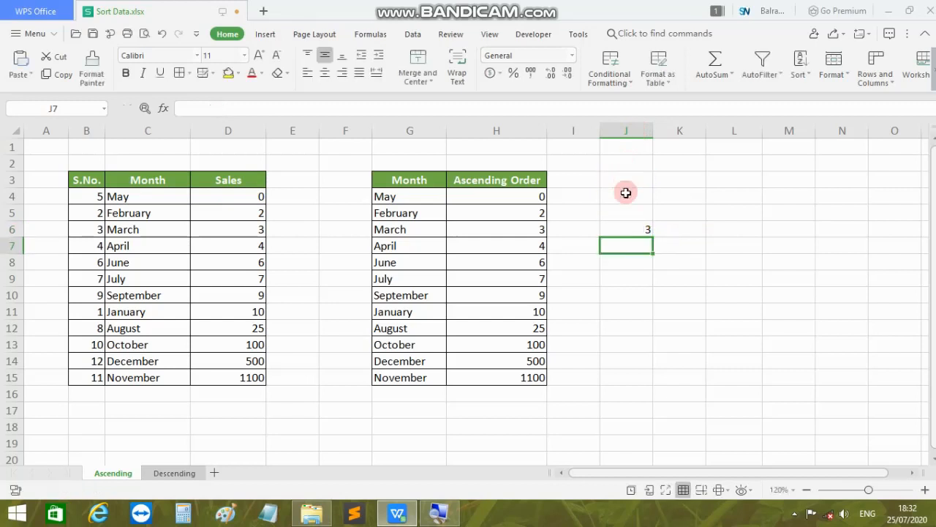
Step: Compare the ROW result in J6 with the row of cell J3 and clear the test formula from J6
click(629, 230)
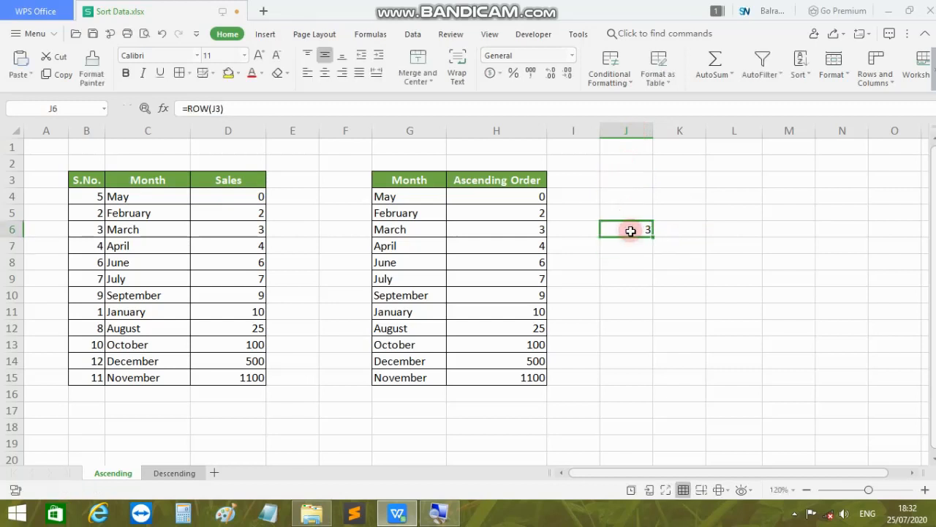
click(627, 178)
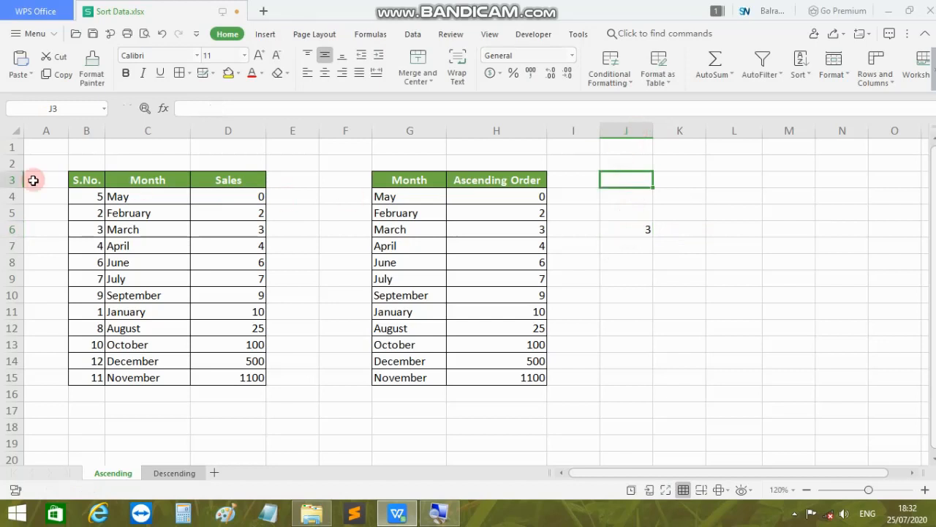
click(623, 231)
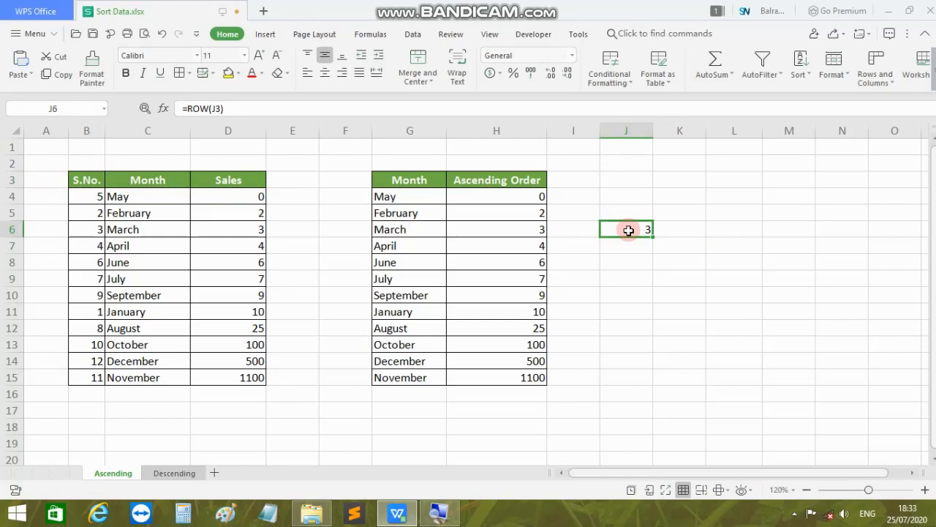
key(Delete)
Step: Clear the existing formulas from the Ascending Order cells H4:H15 and the Month cells G4:G15
click(479, 200)
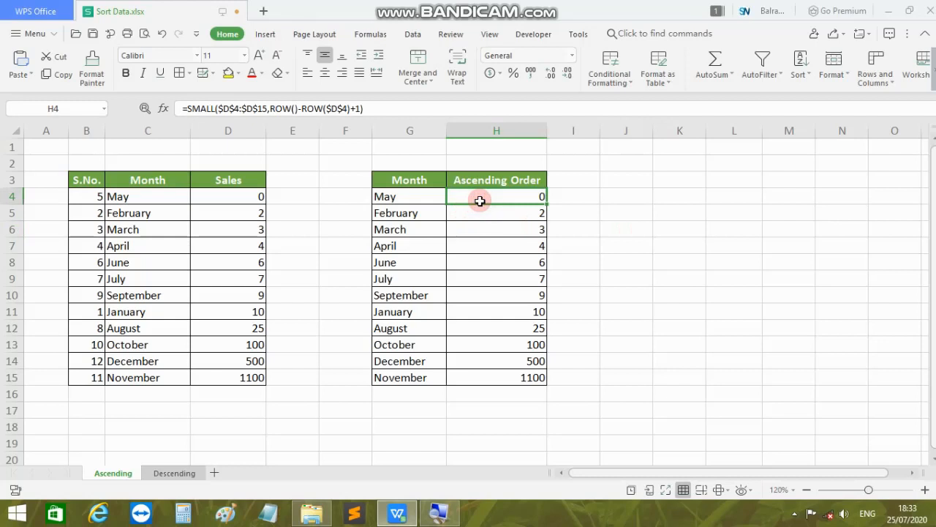
key(ctrl+shift+Down)
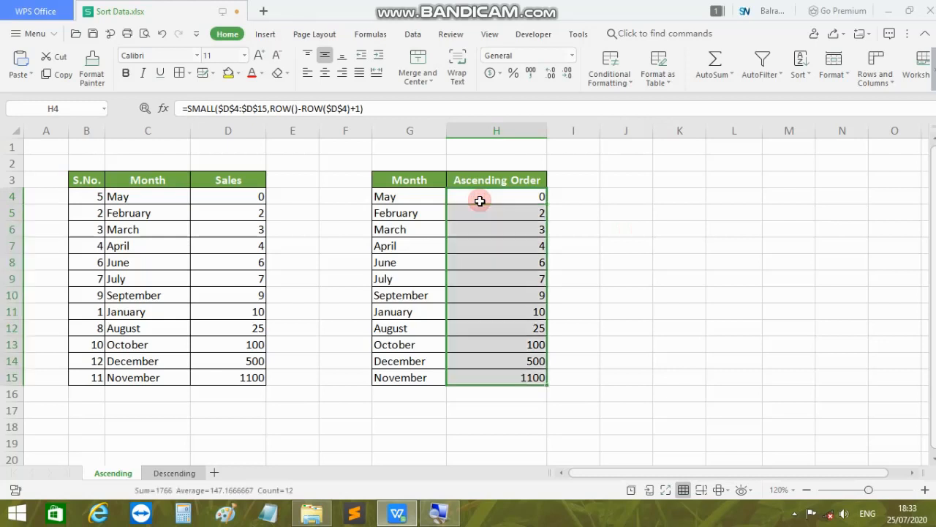
key(Delete)
click(479, 200)
drag(413, 197, 412, 376)
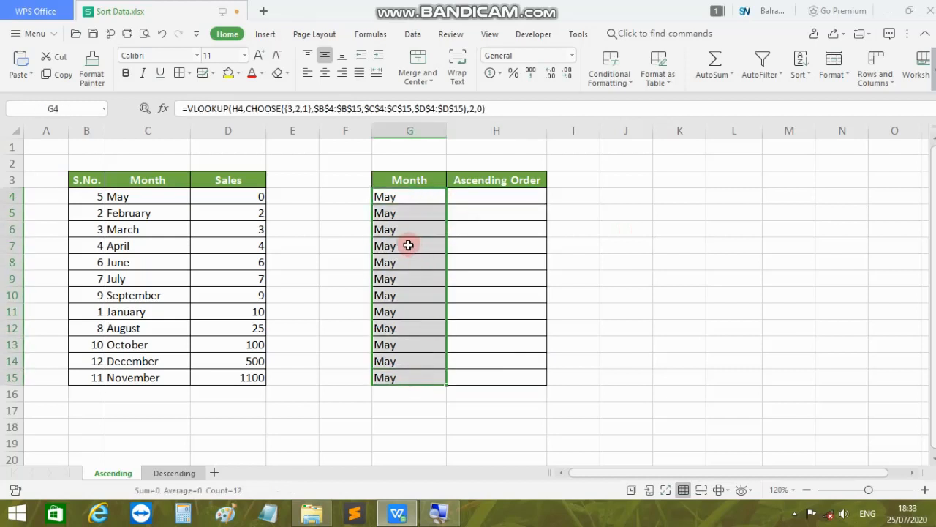
key(Delete)
click(472, 198)
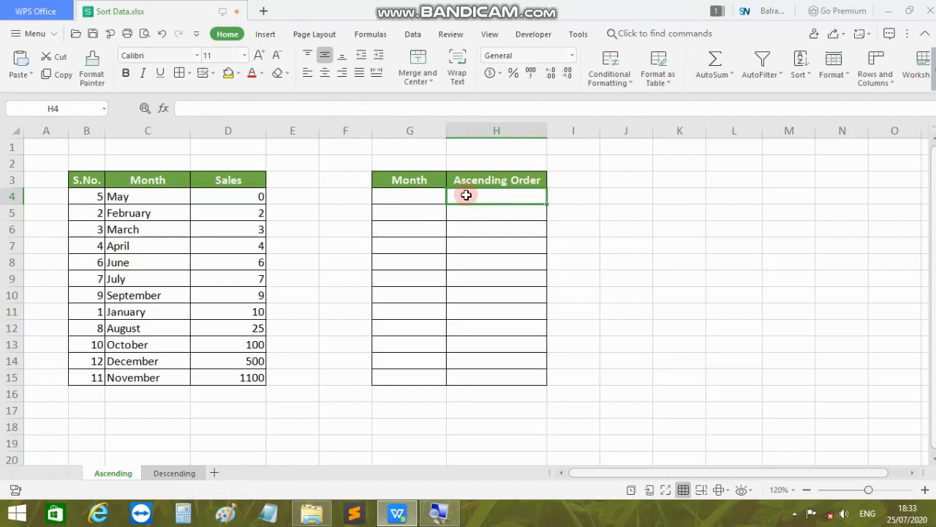
click(412, 130)
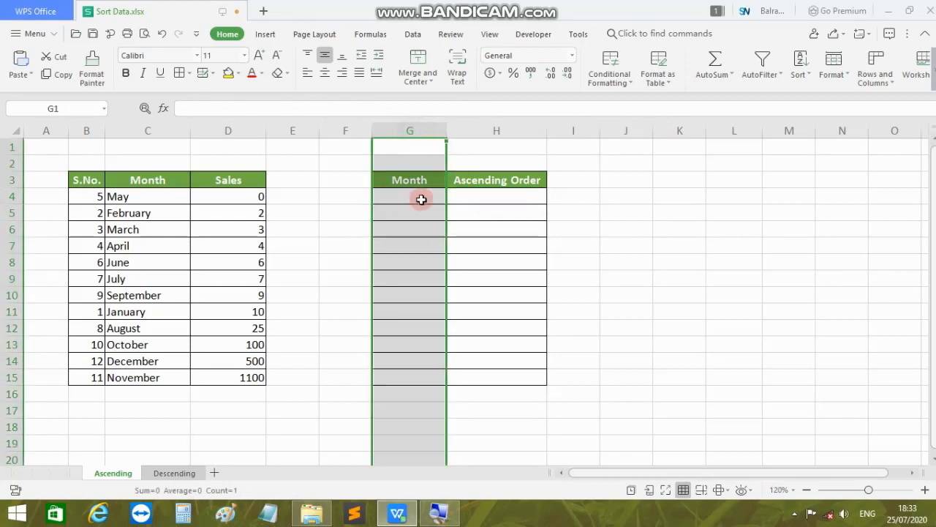
click(422, 198)
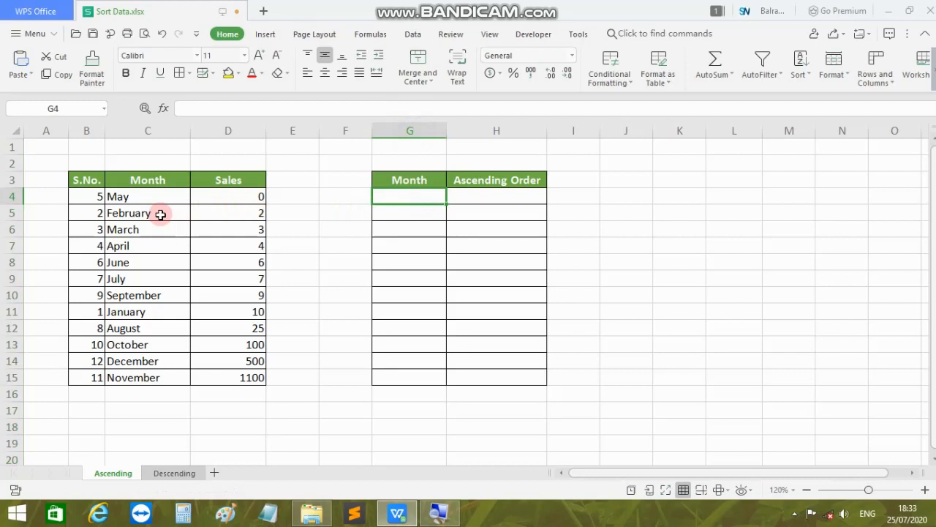
click(238, 230)
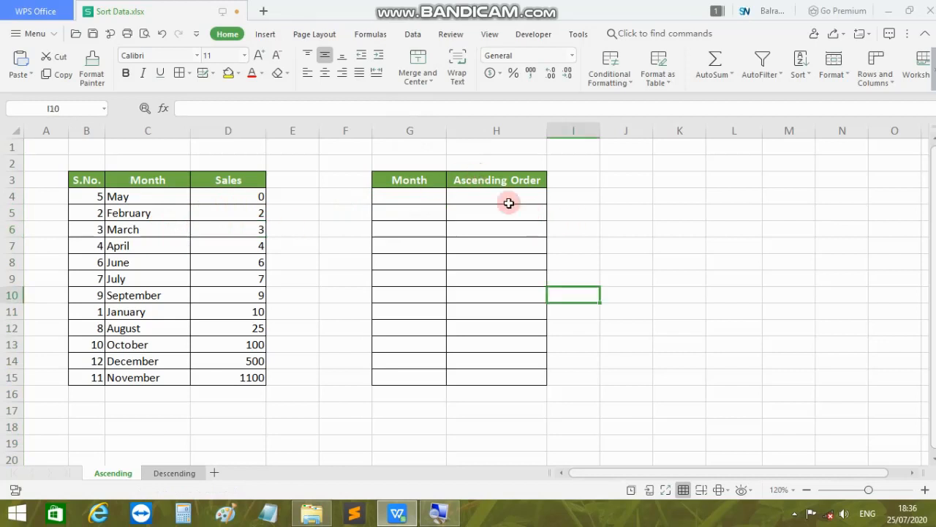
Step: Start a SMALL formula in H4 with the Sales range as the absolute array $D$4:$D$15
click(507, 202)
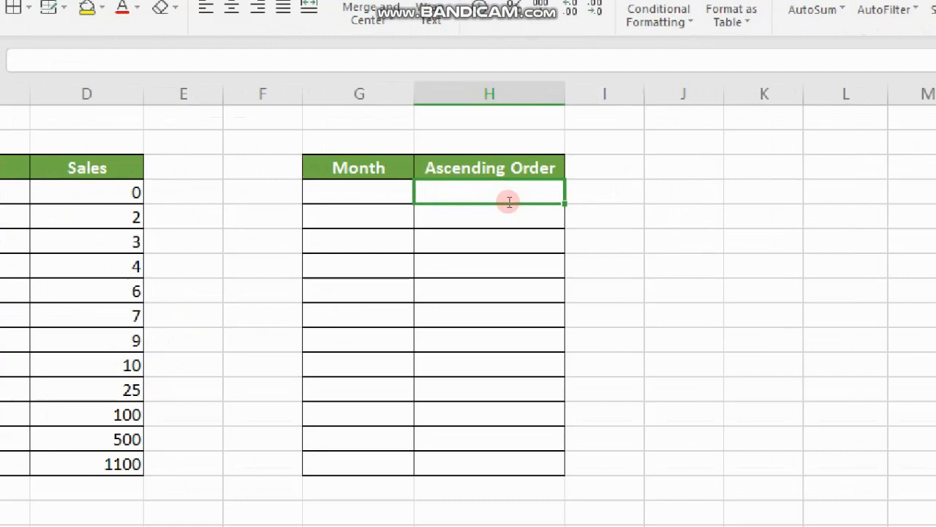
text(=s)
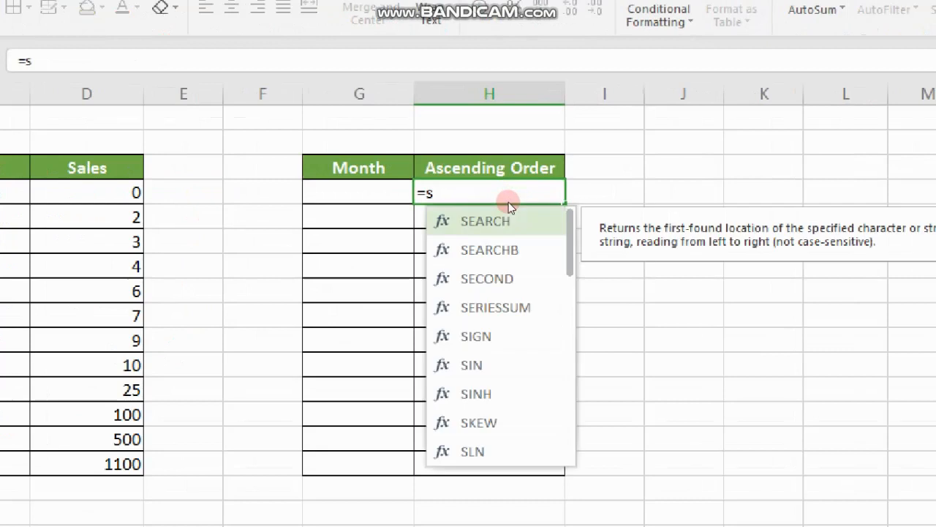
text(m)
key(Tab)
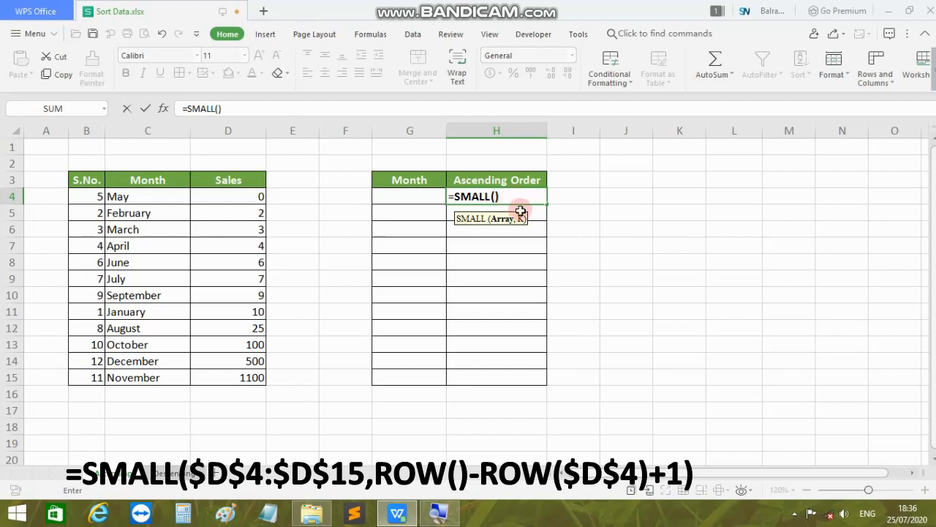
drag(248, 196, 246, 373)
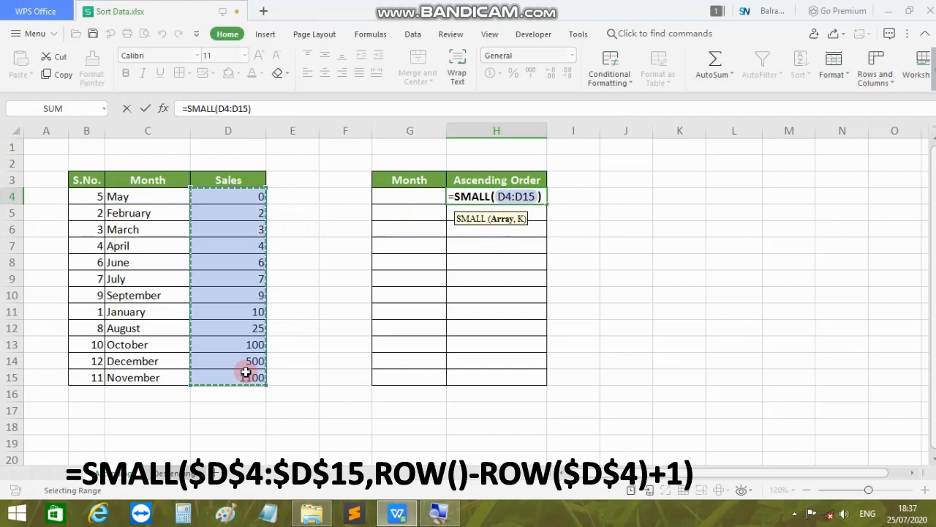
key(F4)
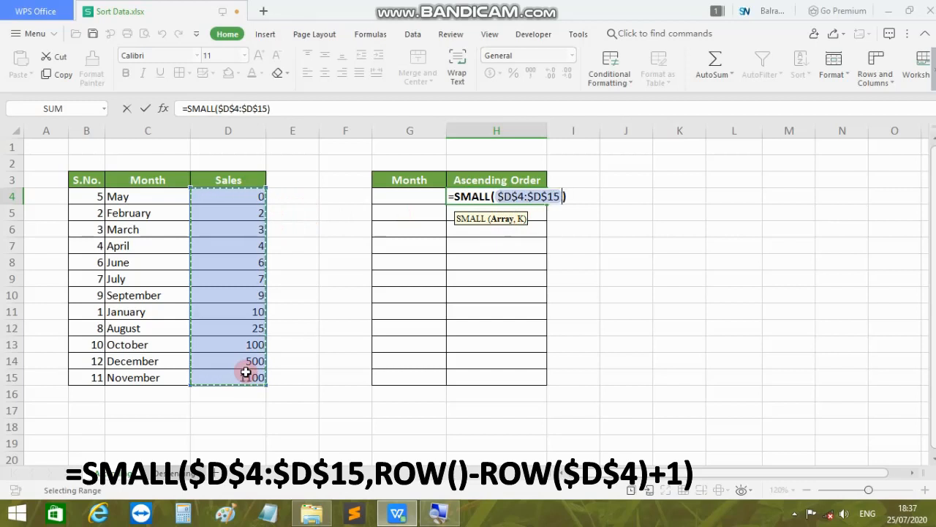
click(548, 201)
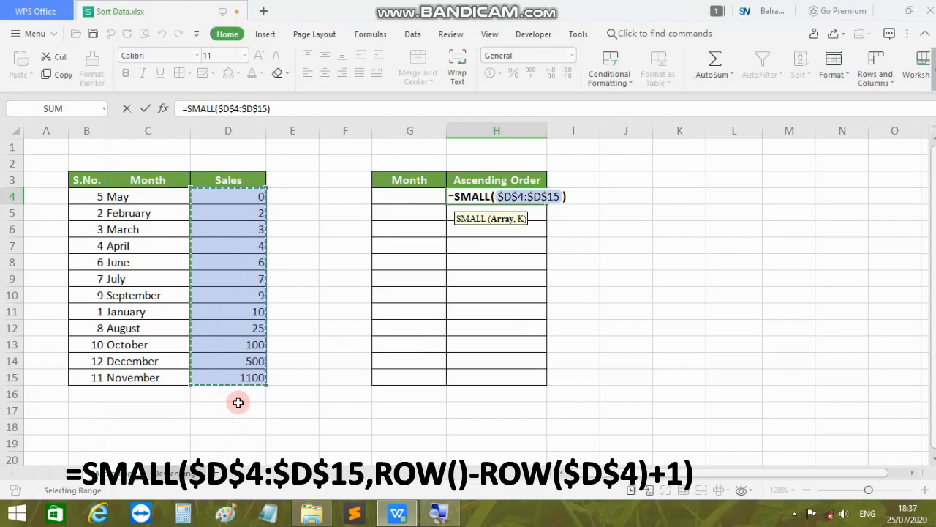
scroll(238, 396, down, 10)
scroll(239, 409, up, 10)
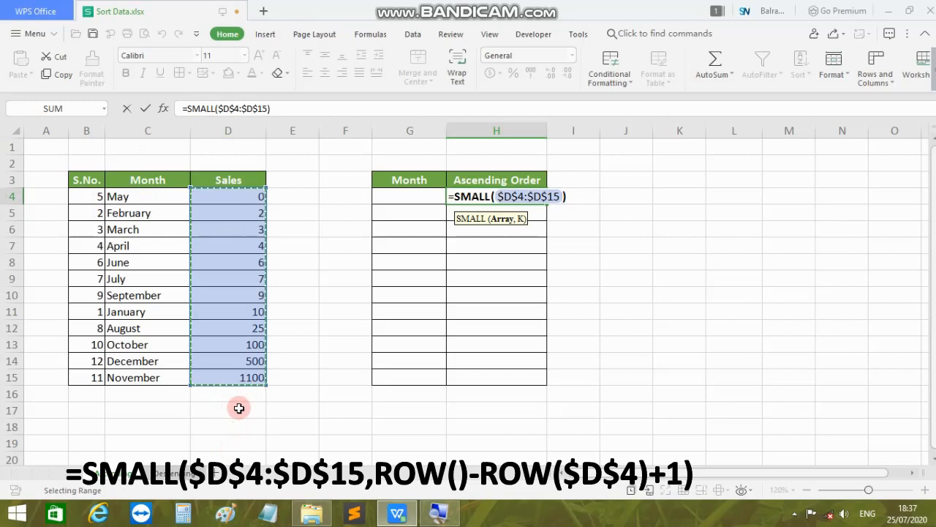
Step: Begin the K argument of the SMALL formula in H4 with ROW() followed by a minus sign
text(,)
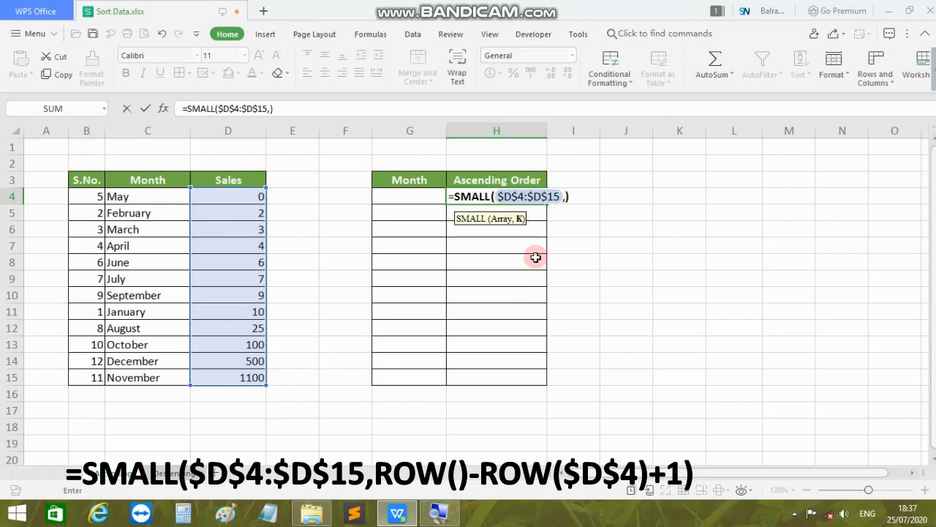
text(ro)
key(Down)
text(w()
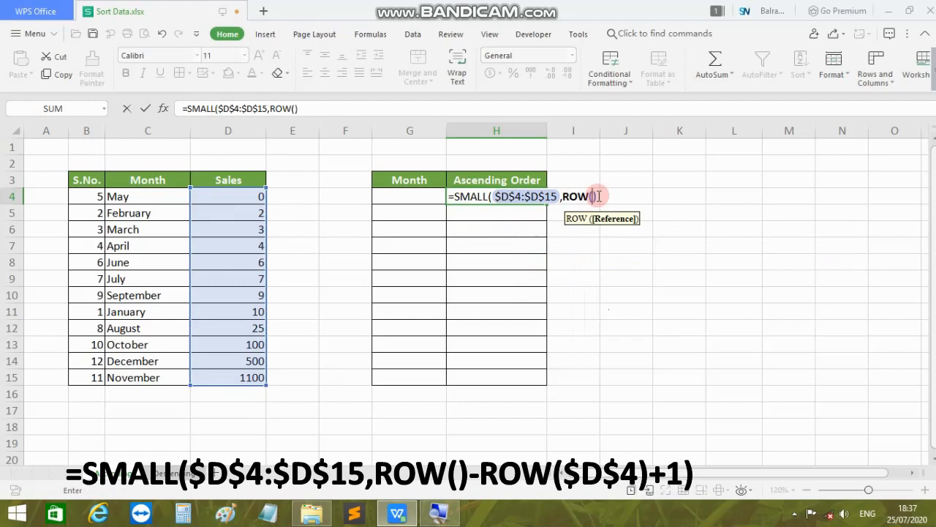
click(597, 196)
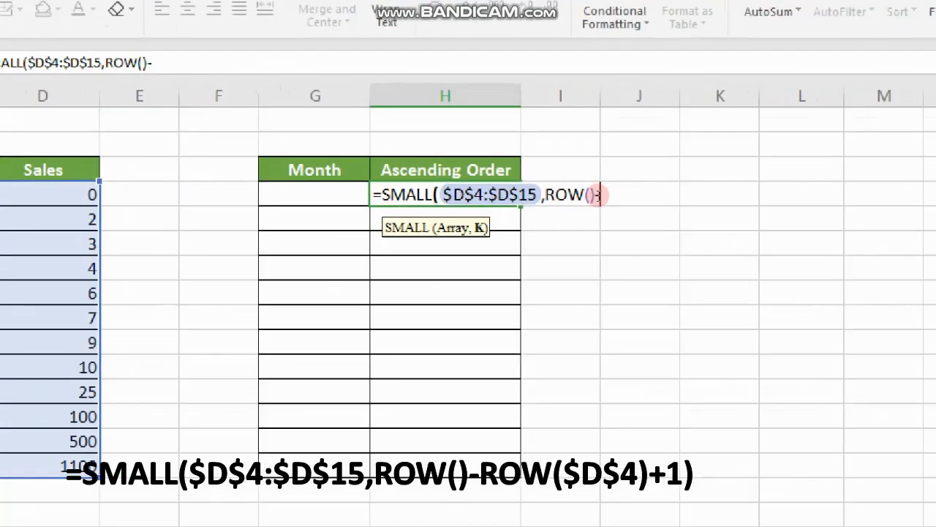
Step: Subtract ROW($D$4) in the K argument, using an absolute reference to the first Sales cell
text(ro)
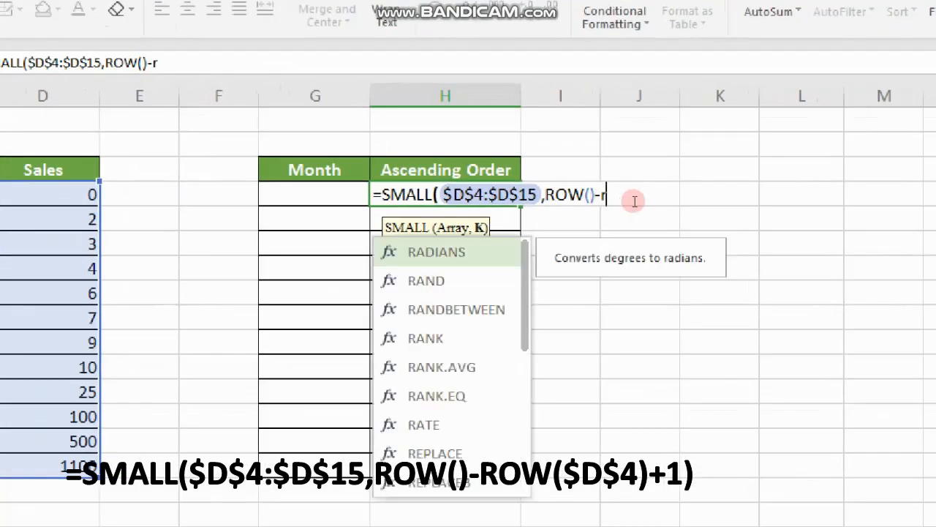
key(Down)
key(Down)
key(Down)
key(Down)
key(Tab)
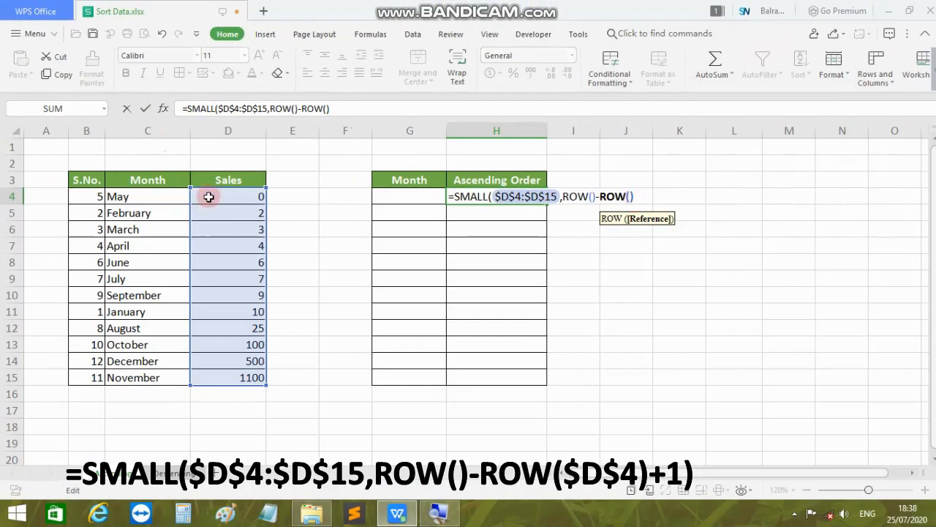
click(208, 197)
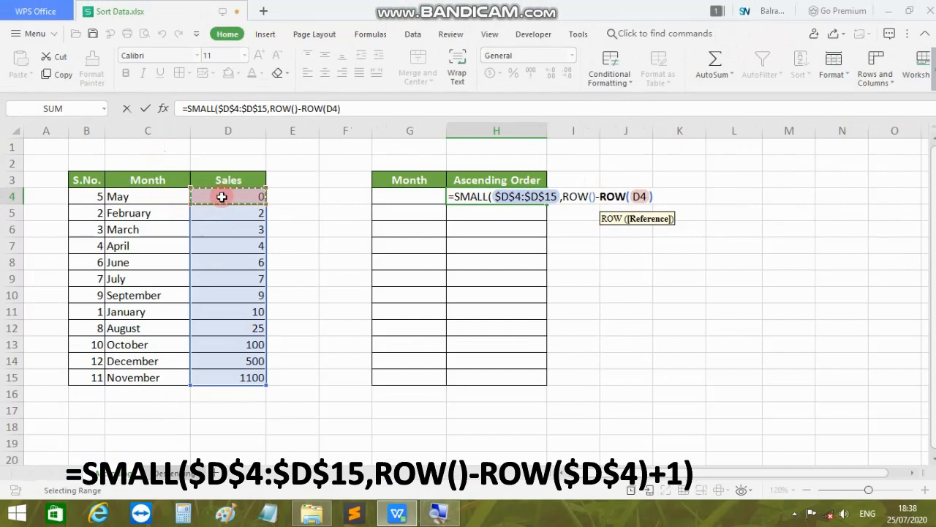
key(F4)
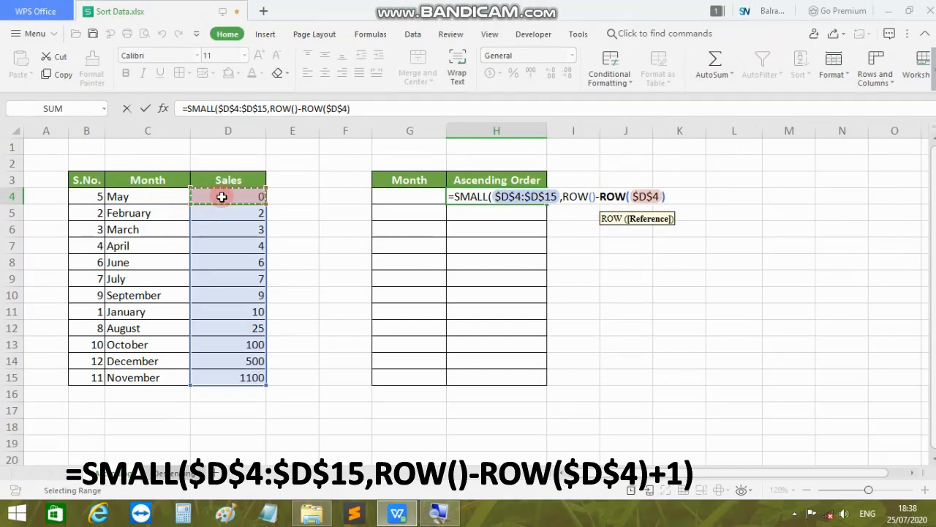
Step: Add +1 to the K argument and enter the completed formula =SMALL($D$4:$D$15,ROW()-ROW($D$4)+1) in H4
click(666, 196)
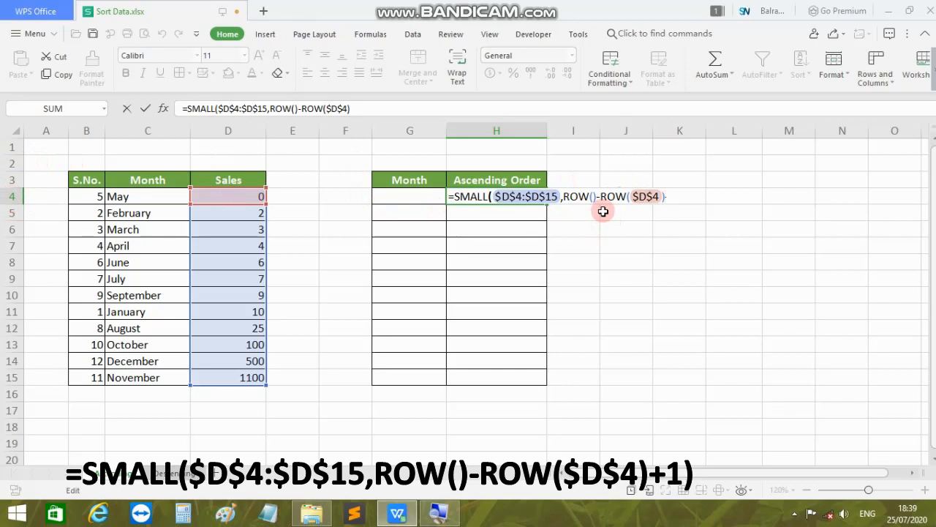
text(+1)
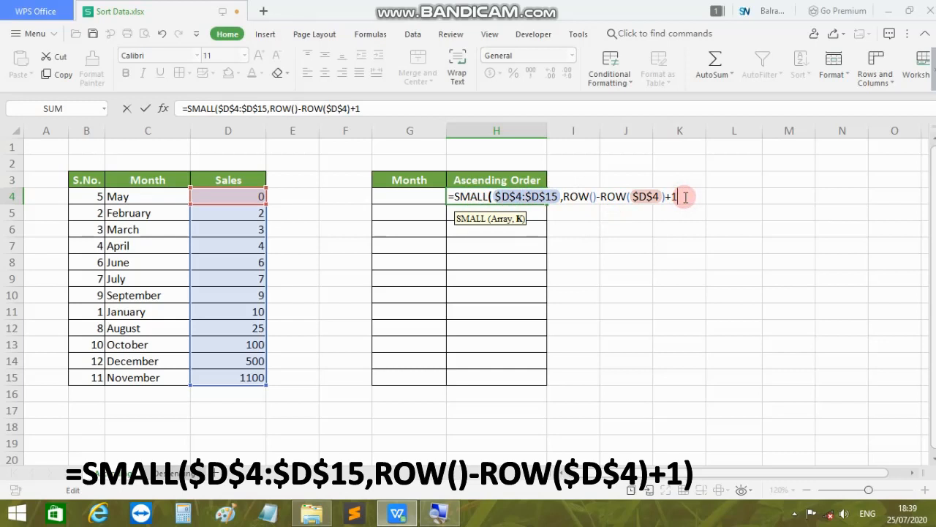
text())
key(ctrl+Return)
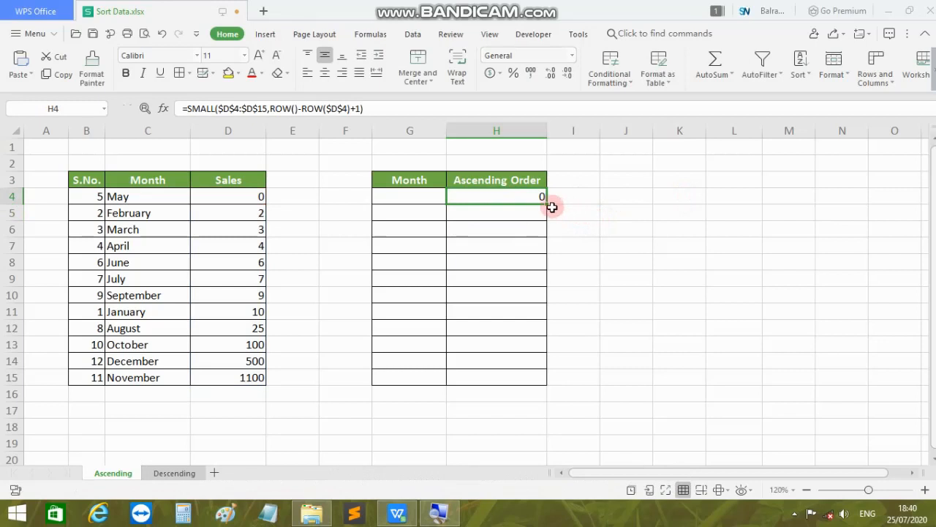
Step: Fill the SMALL formula from H4 down to H15 and compare the results with the Sales values in D4:D15
drag(547, 203, 544, 380)
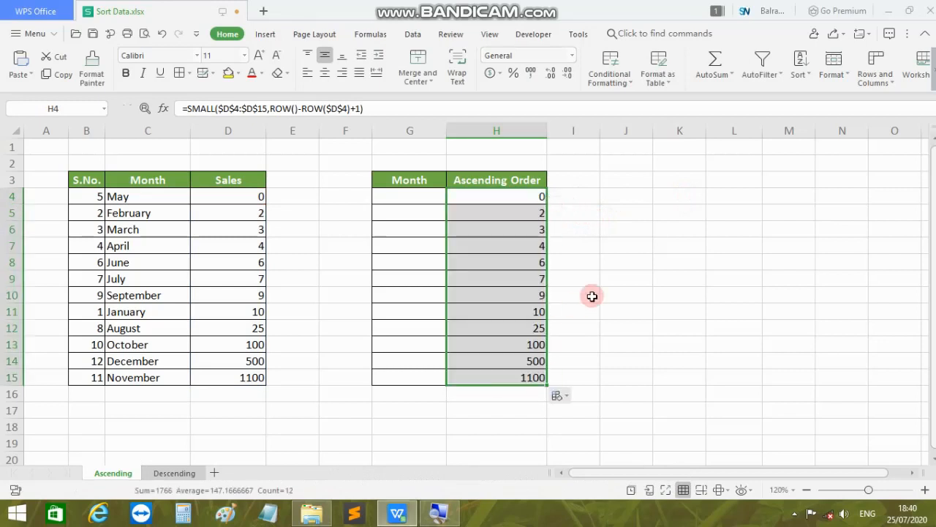
click(582, 249)
drag(525, 197, 524, 381)
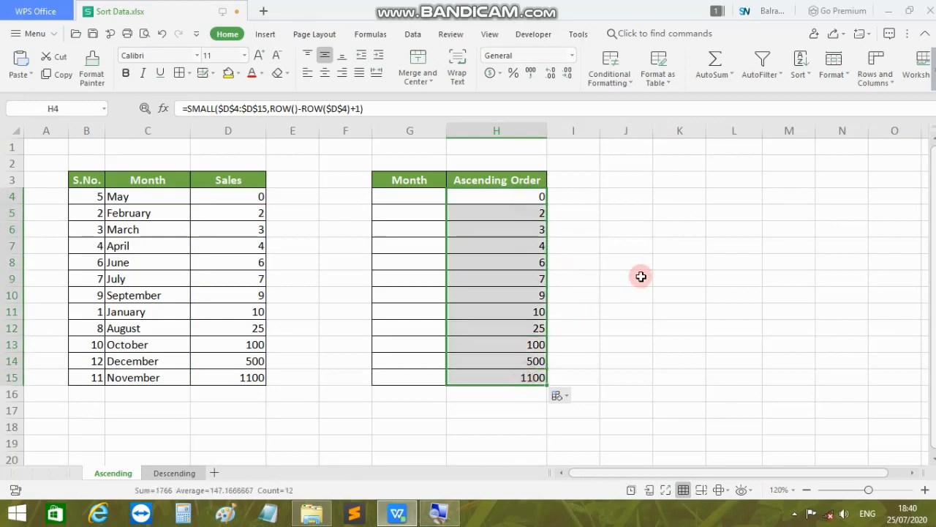
click(228, 198)
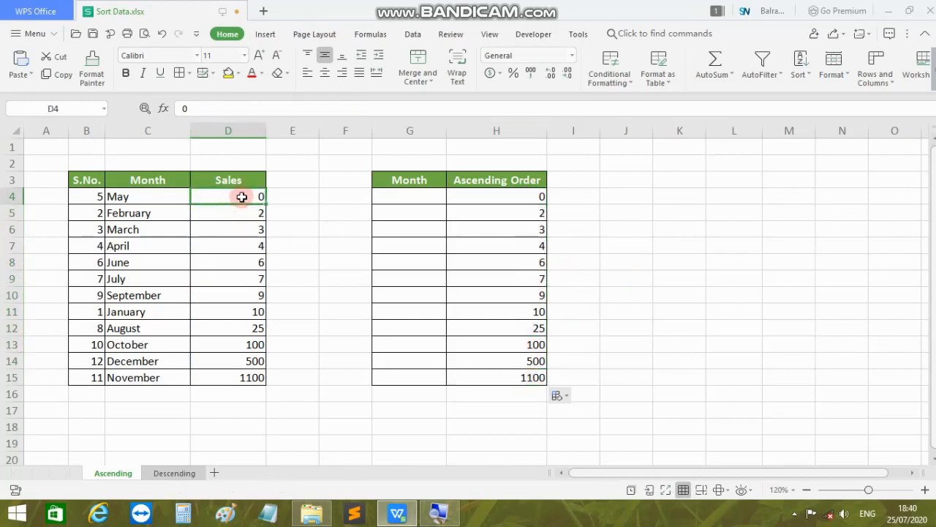
drag(241, 197, 238, 377)
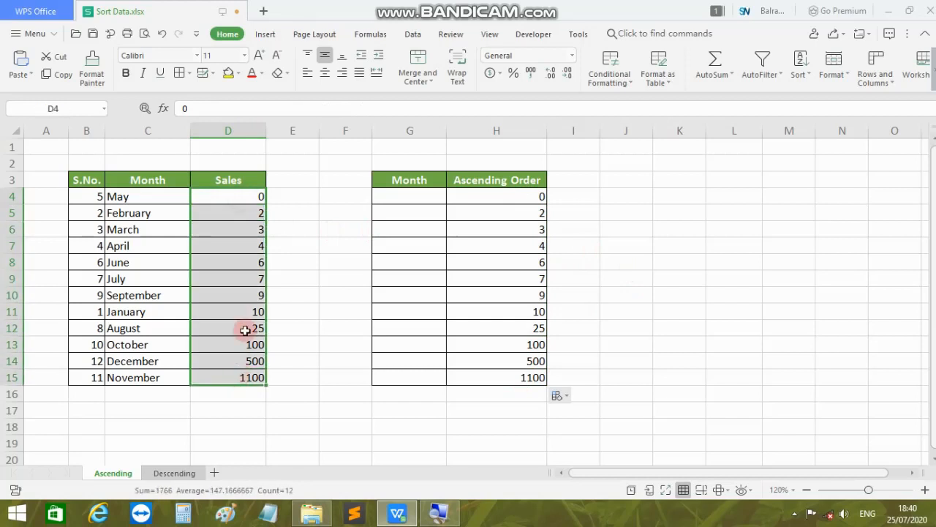
click(803, 73)
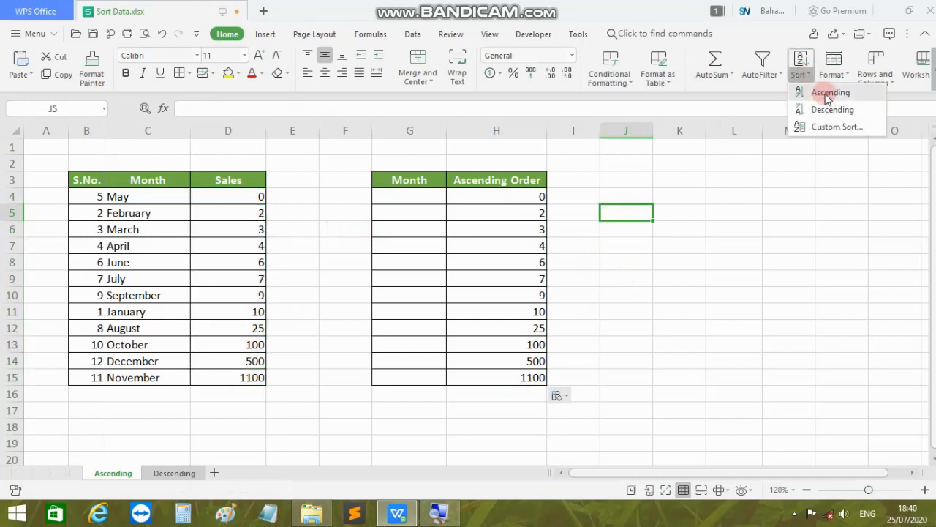
click(696, 244)
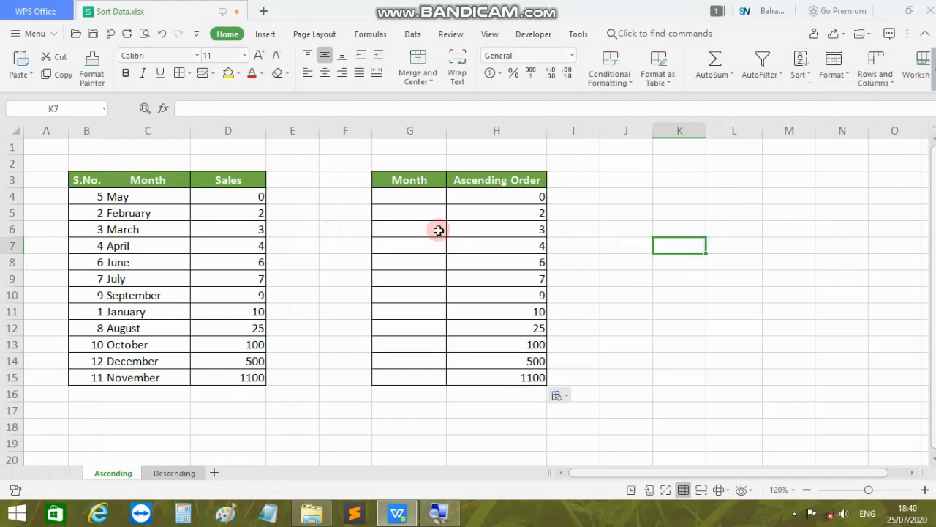
click(502, 191)
drag(528, 379, 527, 199)
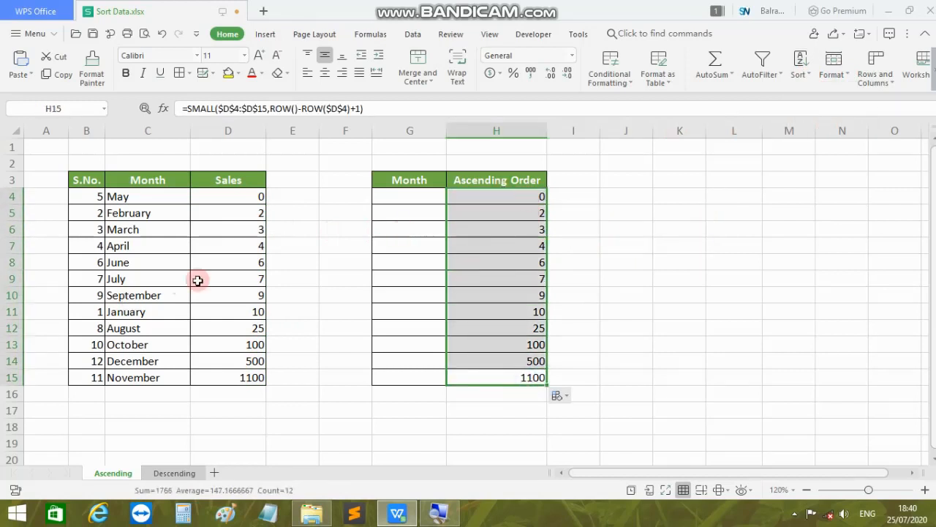
Step: Set July's Sales value in D9 to 700 and check how the Ascending Order values in H4:H15 respond
click(235, 277)
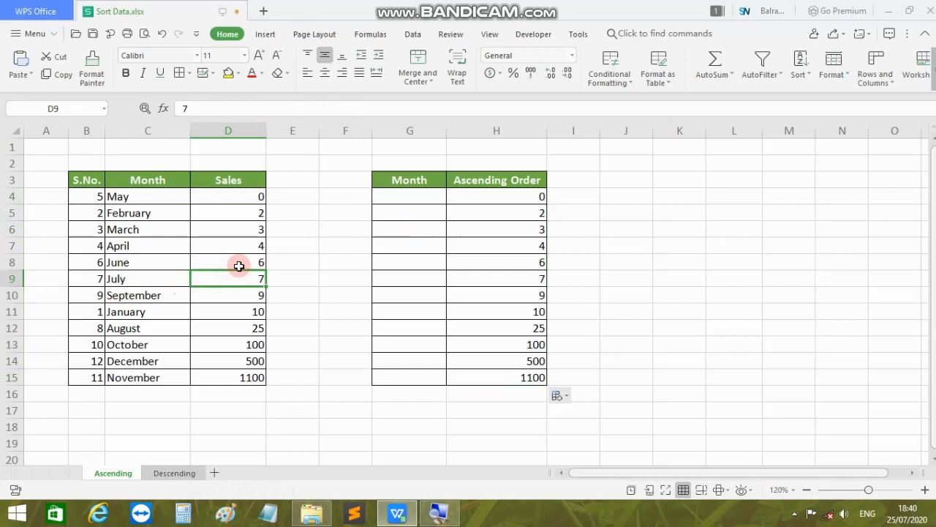
double_click(255, 283)
text(0)
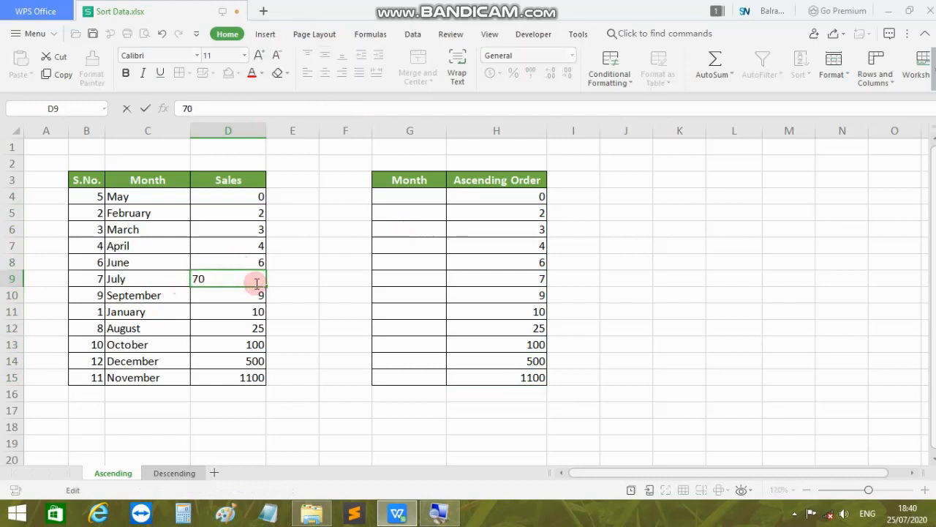
text(0)
key(Return)
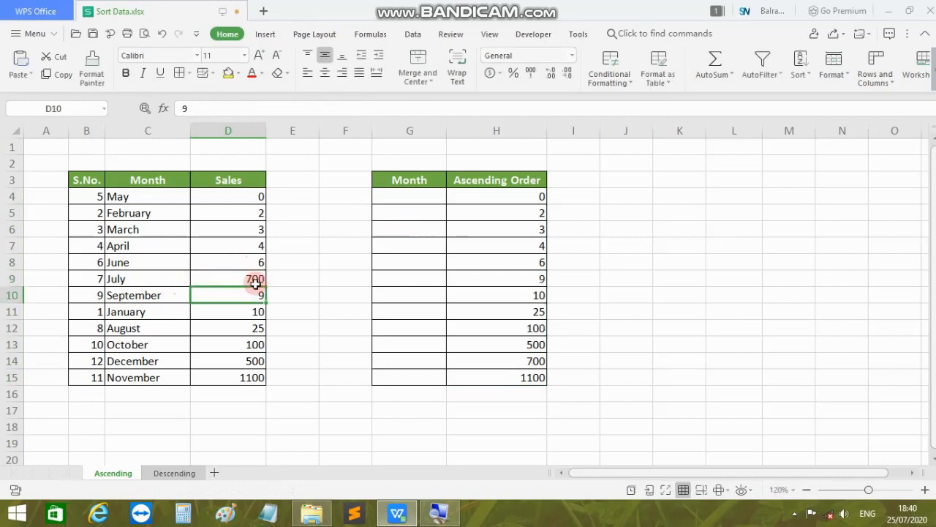
click(245, 278)
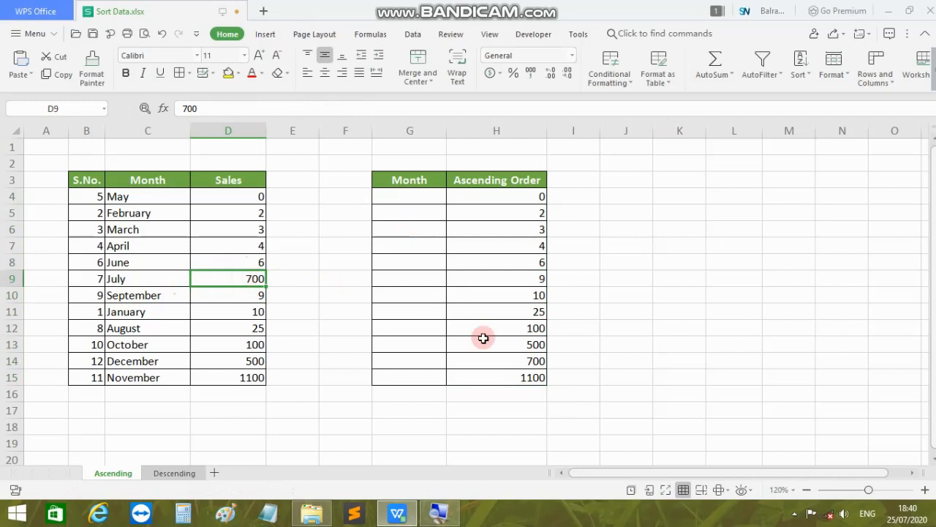
click(503, 358)
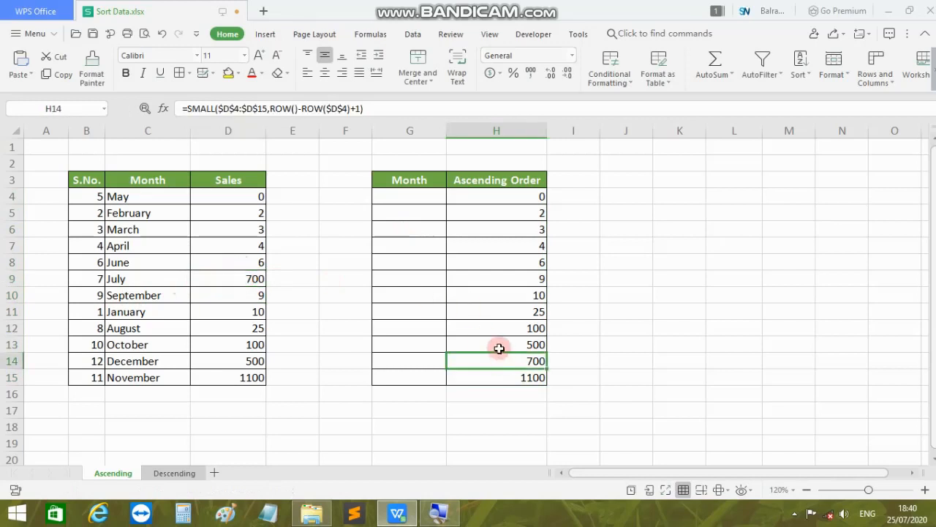
click(519, 195)
drag(518, 227, 527, 381)
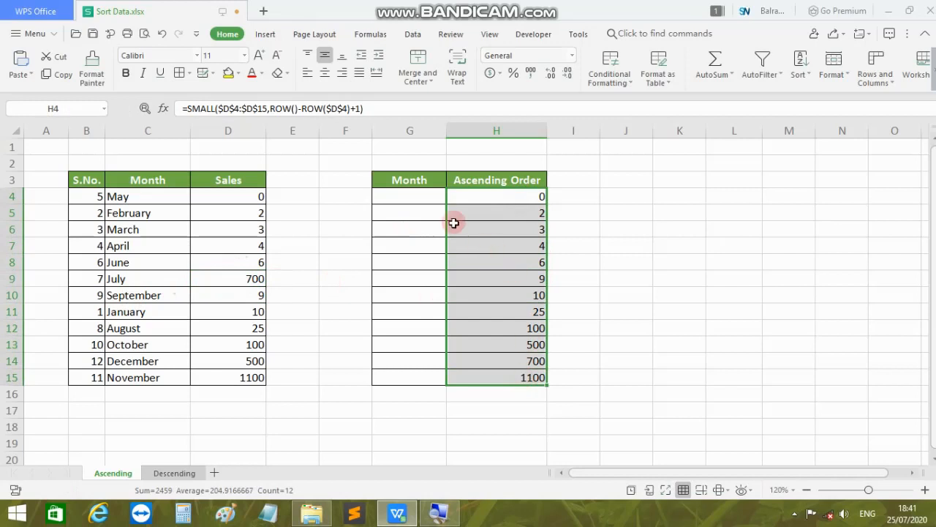
click(525, 196)
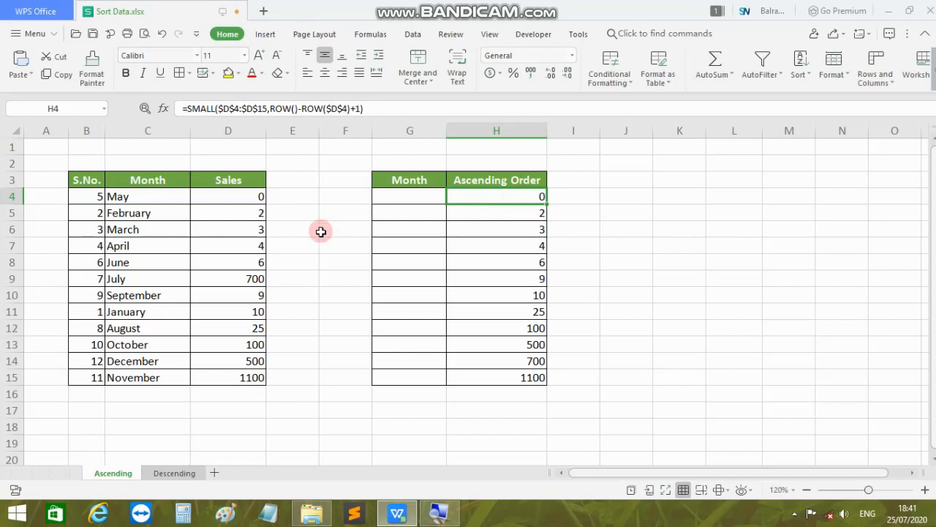
Step: Set May's Sales value in D4 to 1 and check the first Ascending Order value in H4
click(254, 224)
double_click(251, 193)
drag(253, 194, 156, 207)
text(1)
key(Return)
click(482, 196)
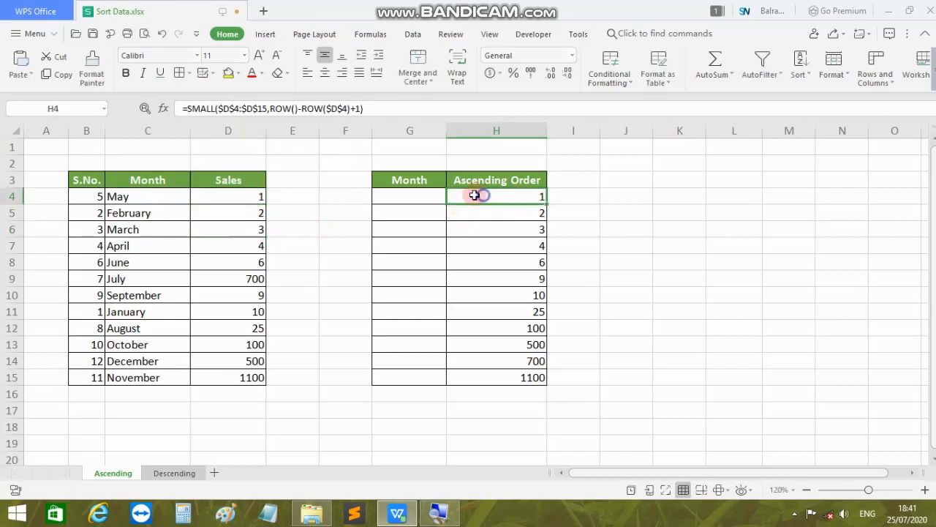
Step: Set May's Sales value in D4 to 10 and check the Ascending Order values in H9 and H4
double_click(232, 202)
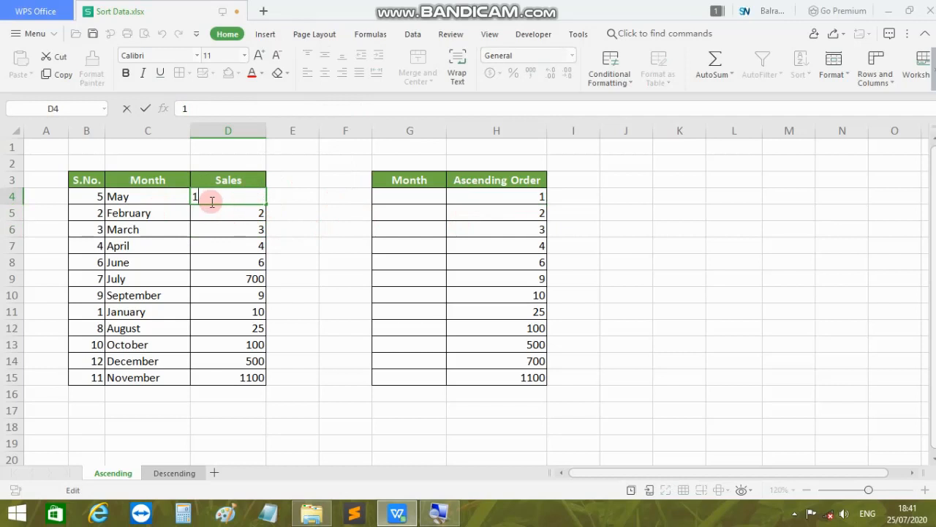
text(0)
key(Return)
click(540, 277)
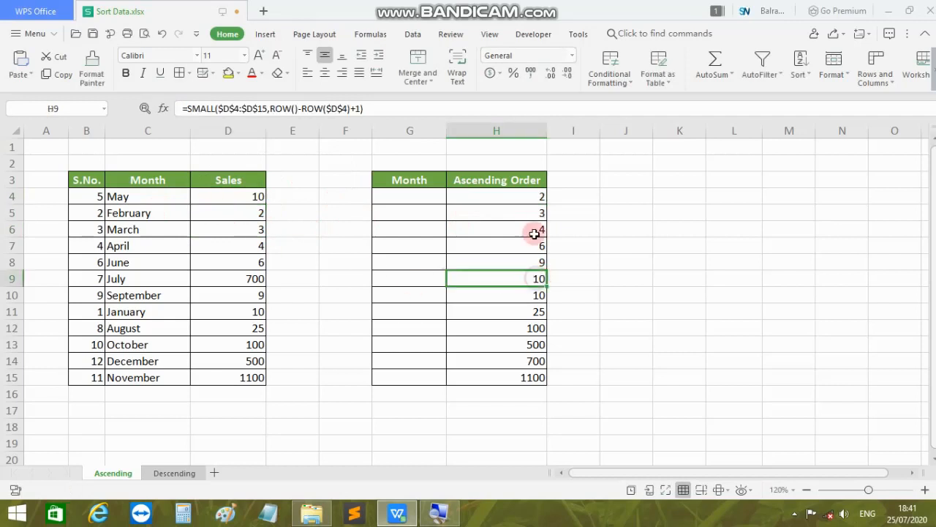
click(529, 195)
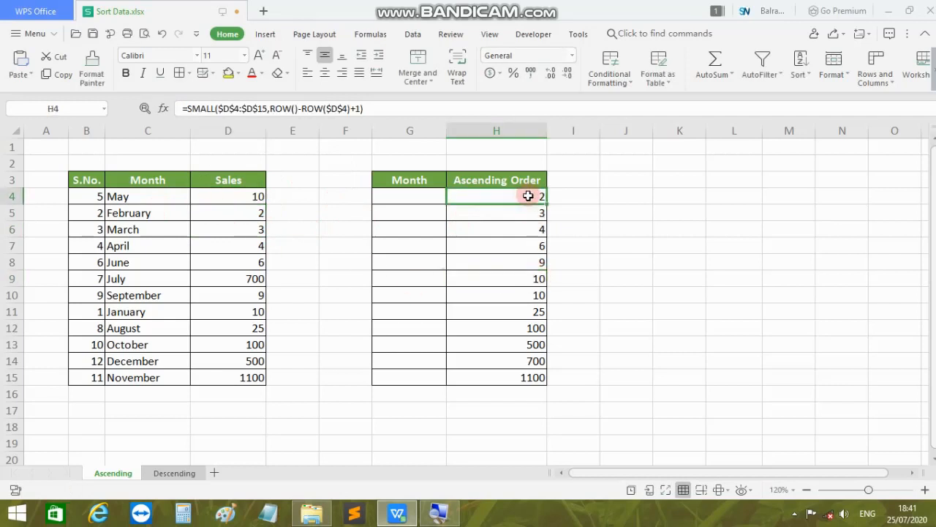
Step: Begin a VLOOKUP formula in G4, the first cell of the second Month column, with H4 as the lookup value
double_click(424, 198)
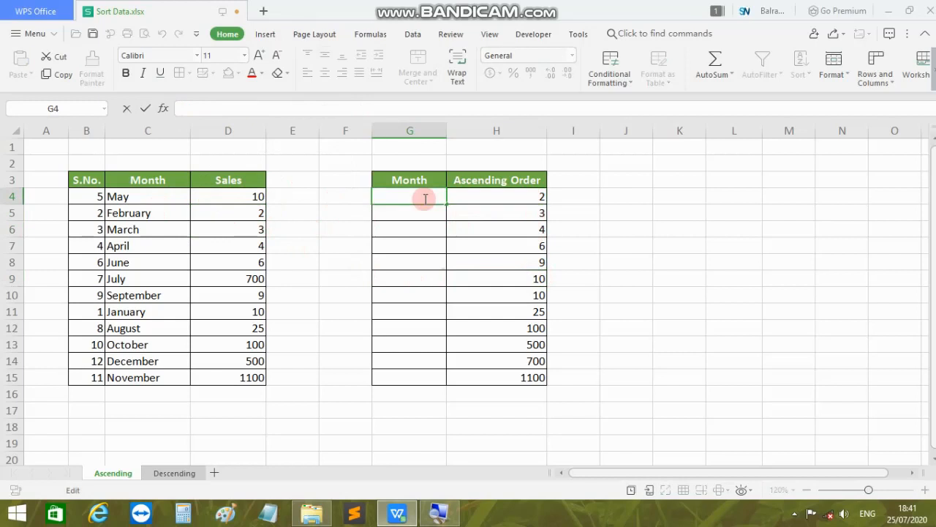
text(=v)
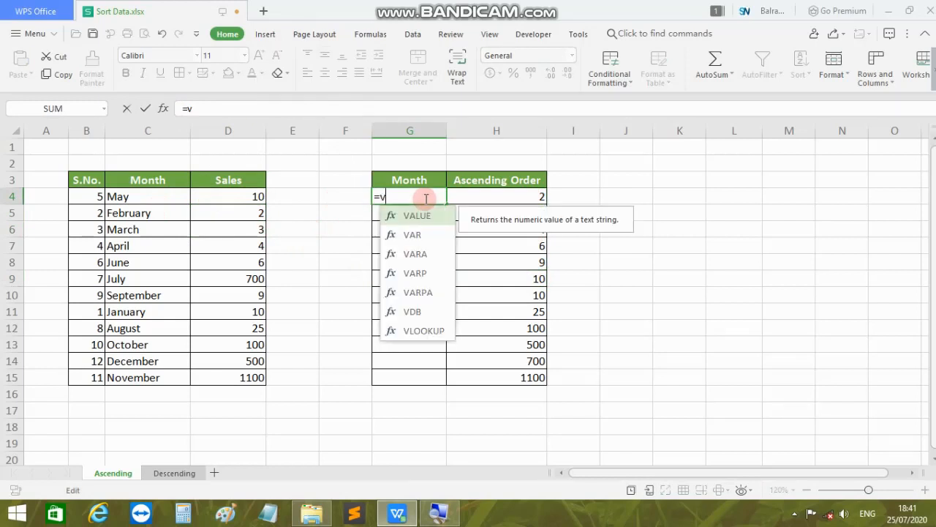
text(lo)
key(Tab)
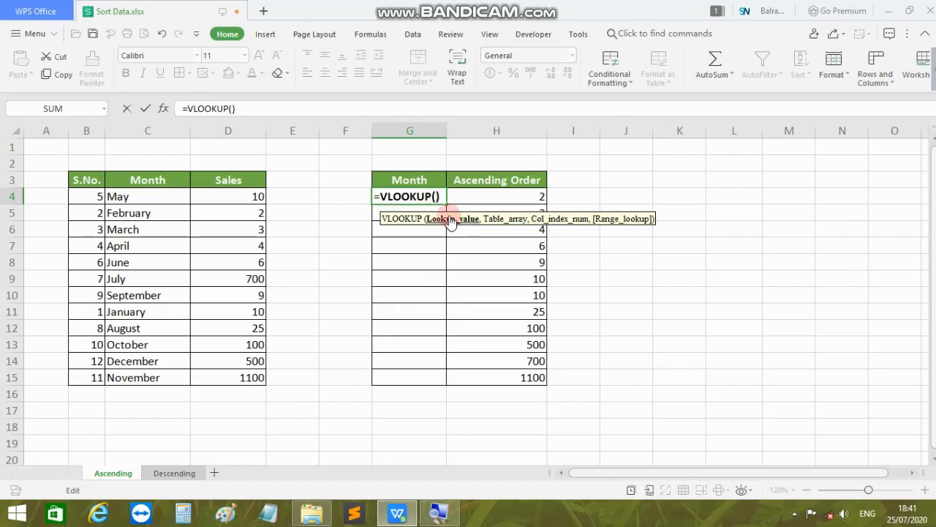
click(515, 197)
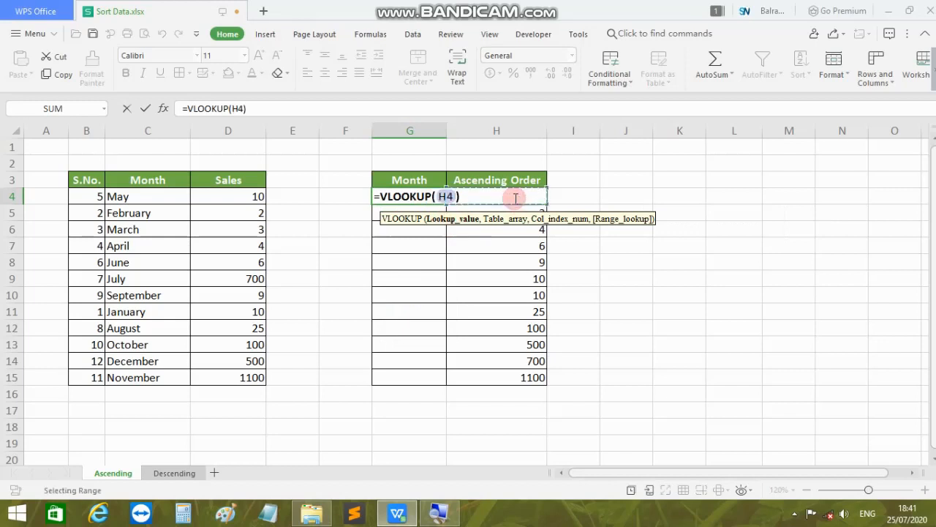
text(,)
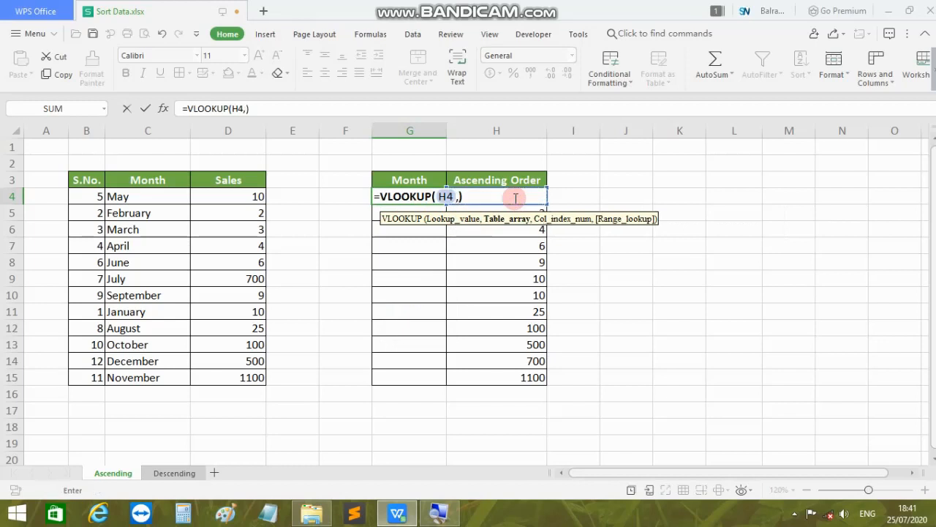
Step: Nest a CHOOSE function as the VLOOKUP table array, with {3,2,1} as its index number
text(cho)
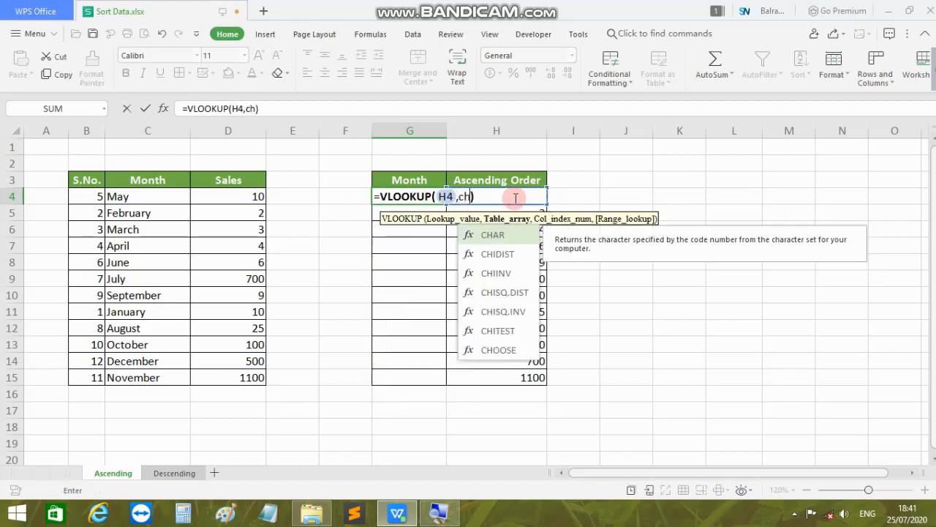
key(Tab)
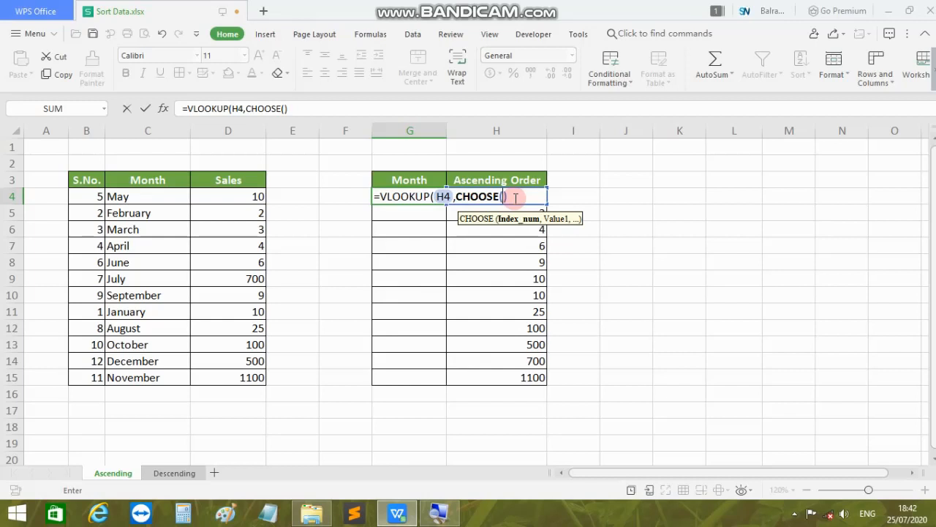
text({)
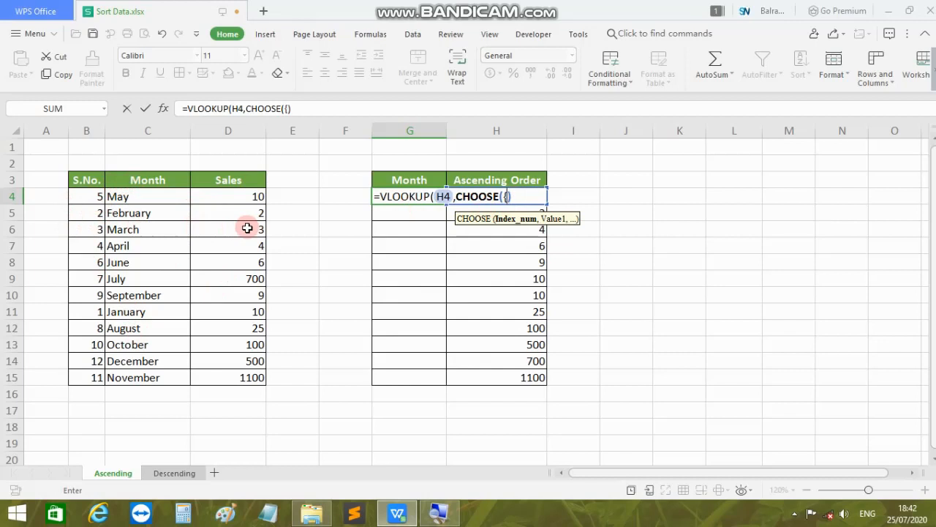
text(3,2,1},)
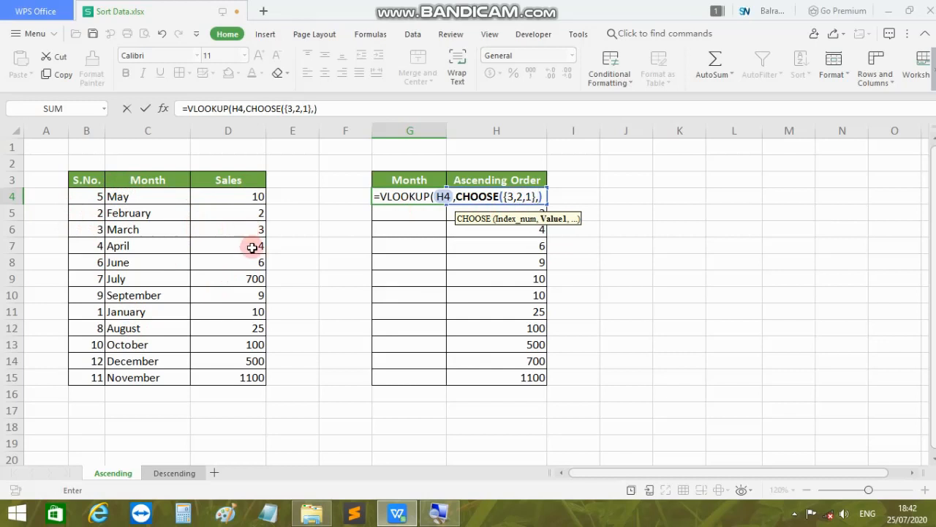
Step: Supply B4:B15, C4:C15 and D4:D15 as the CHOOSE values and close the CHOOSE function
drag(99, 196, 119, 359)
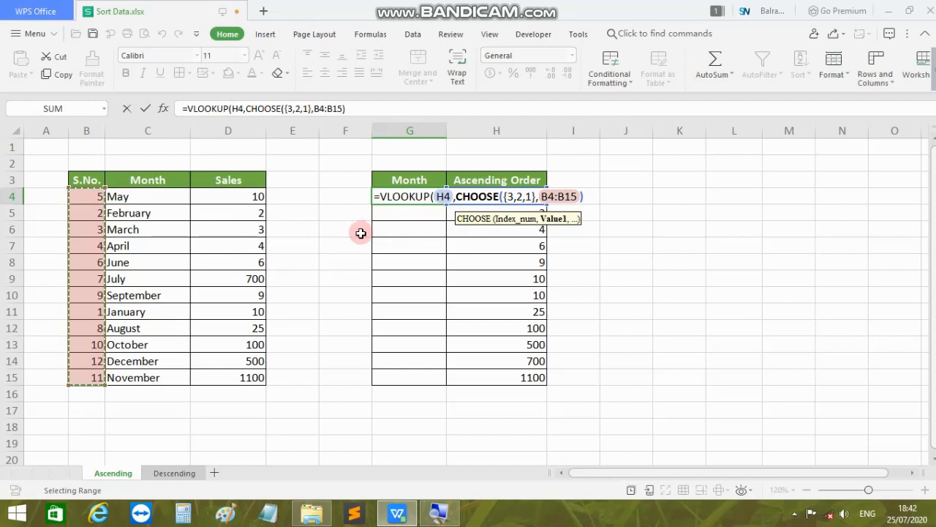
text(,)
drag(158, 199, 151, 378)
text(,)
drag(242, 195, 238, 377)
text(),)
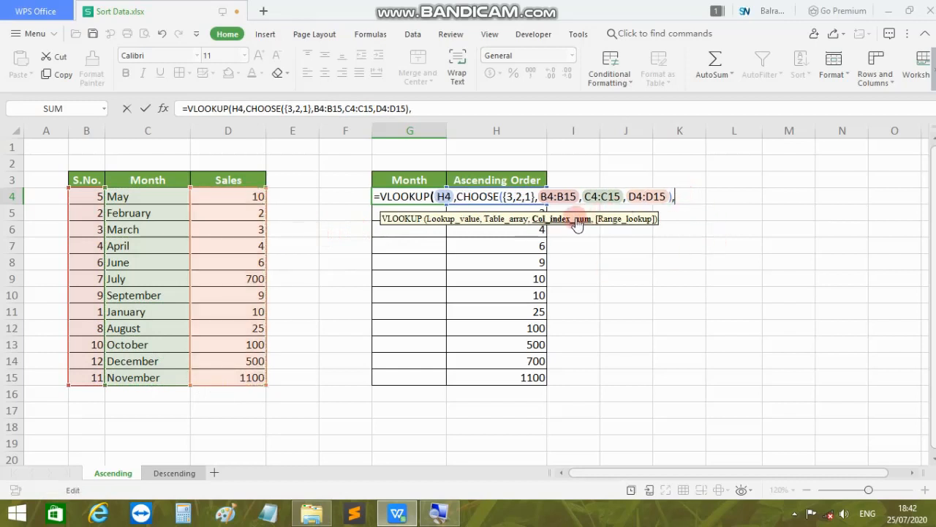
Step: Complete the G4 VLOOKUP with column index 2 and range lookup 0, and check the returned month against the source table
text(2)
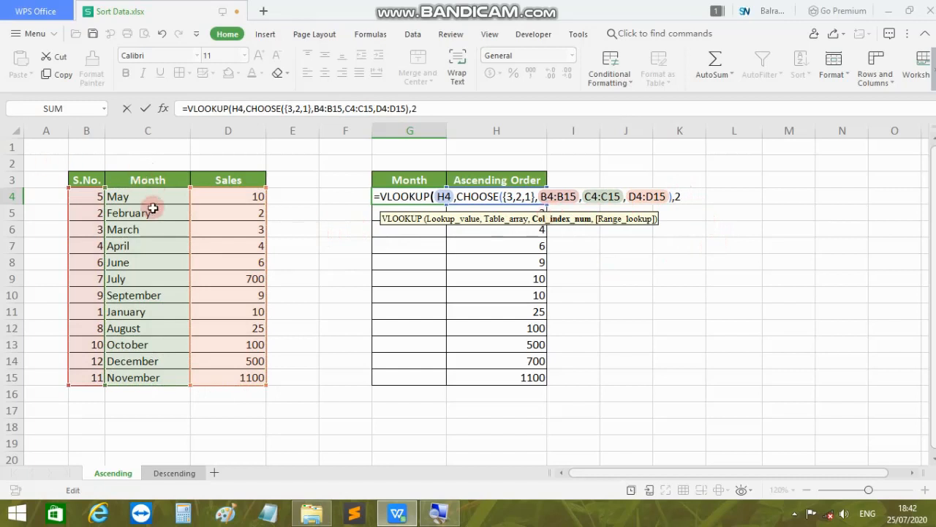
text(,)
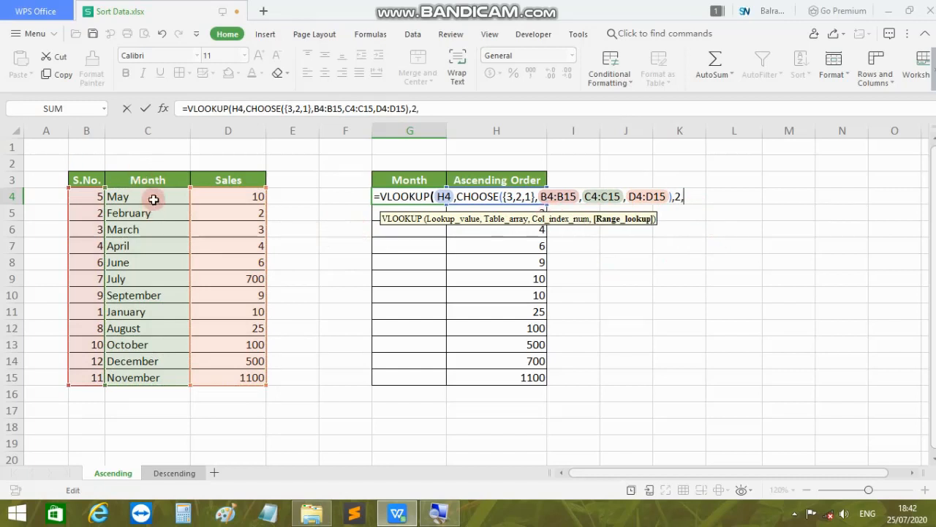
text(0))
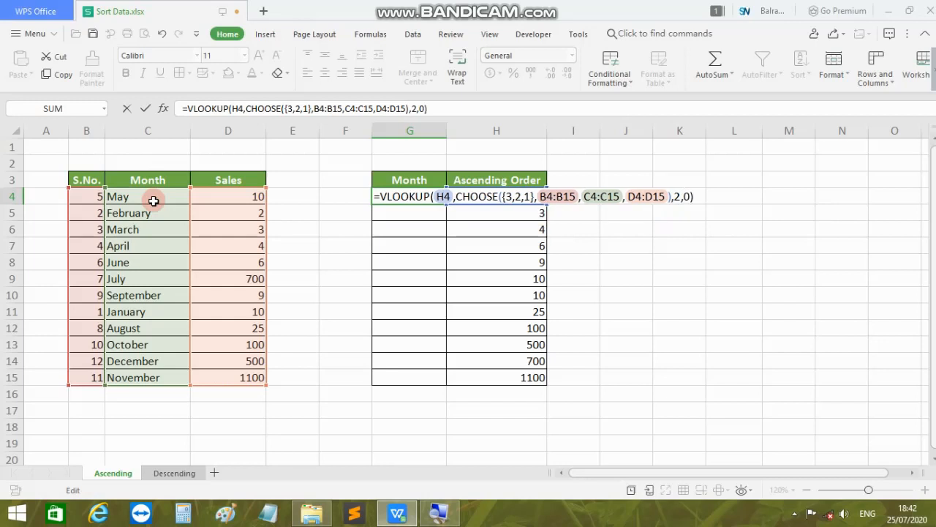
key(Return)
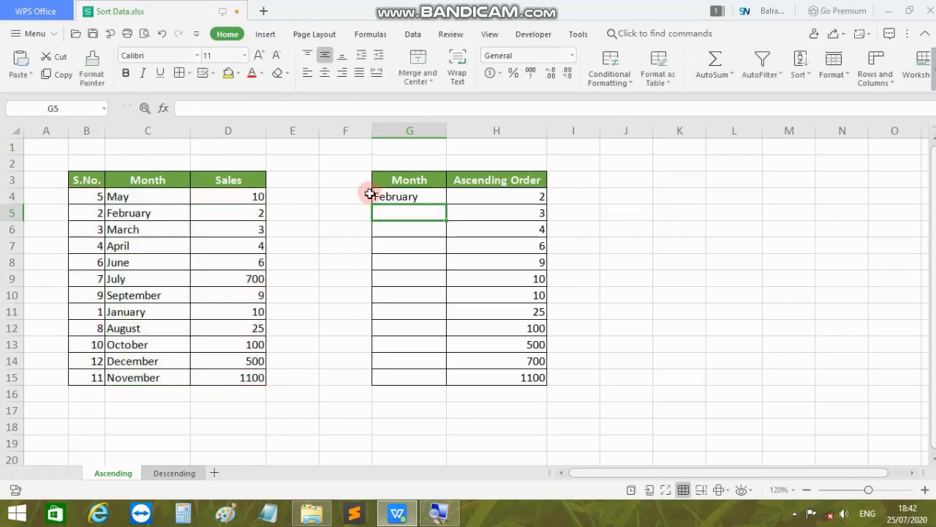
click(408, 196)
click(510, 196)
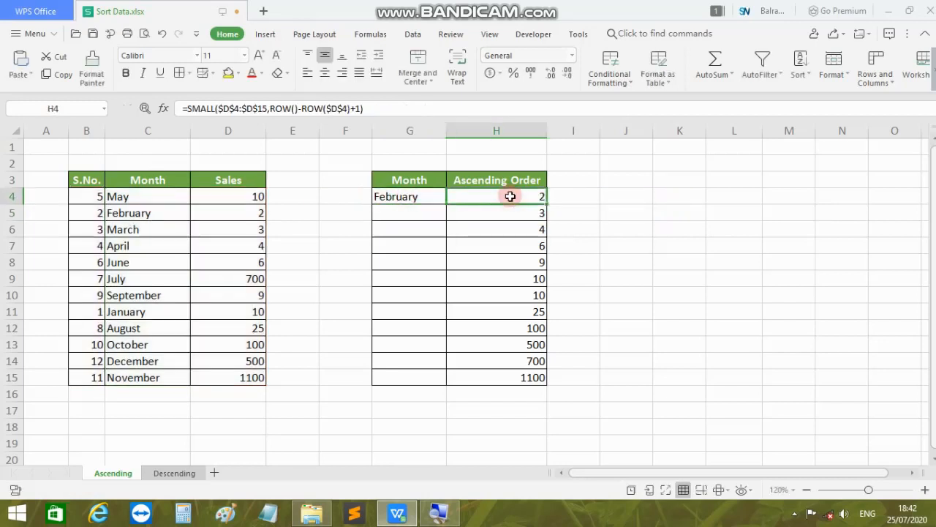
click(241, 212)
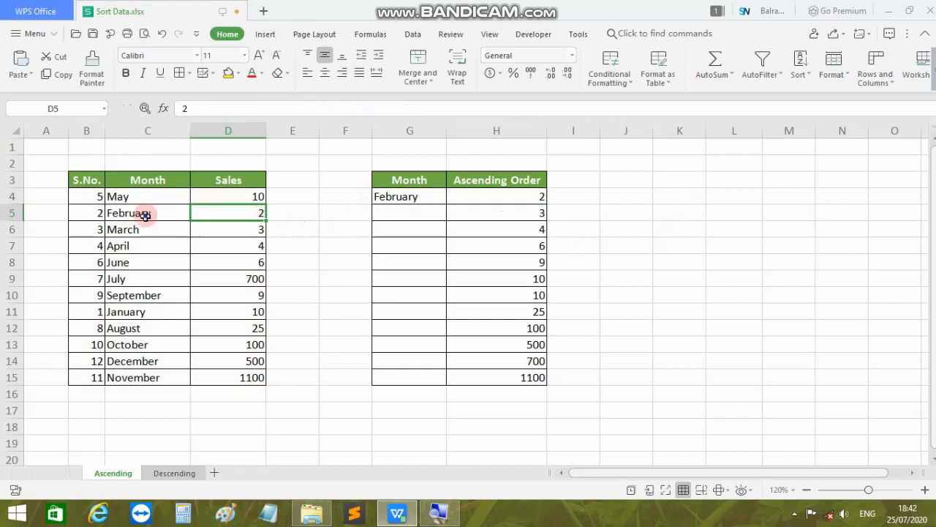
click(144, 215)
Step: Fill the VLOOKUP formula from G4 down to G15 and inspect the range references in G5's formula
click(417, 199)
drag(444, 203, 442, 383)
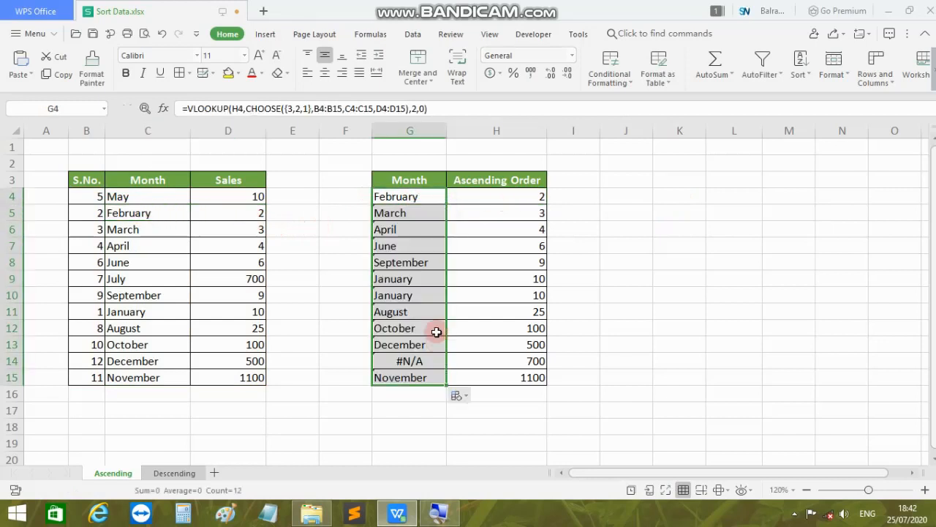
click(419, 212)
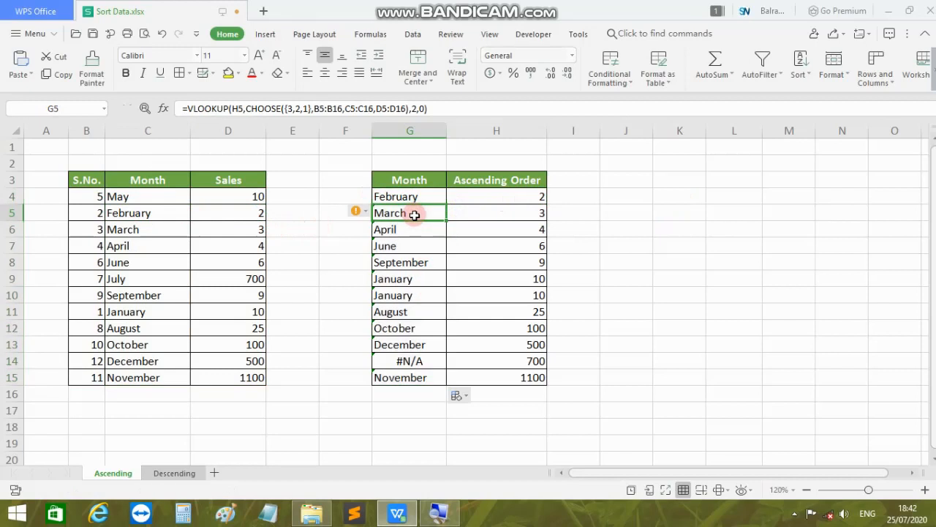
double_click(412, 213)
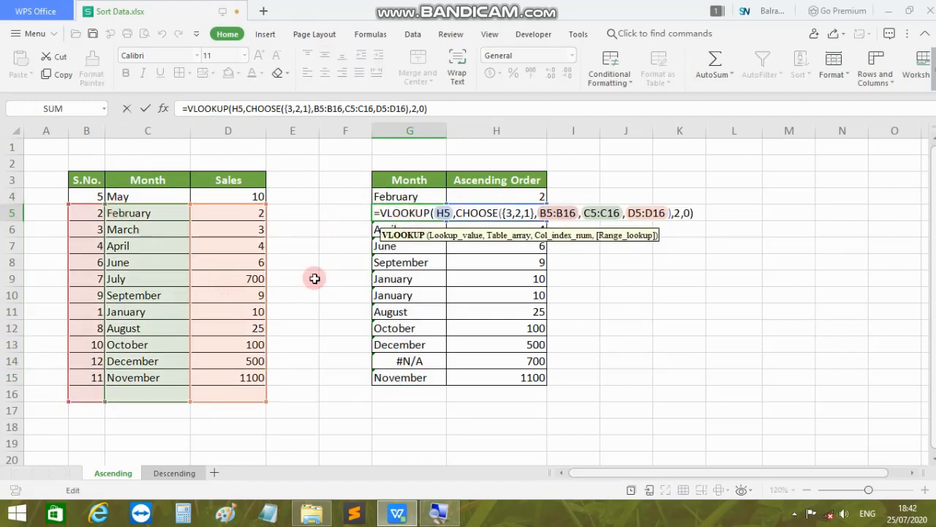
key(ctrl+z)
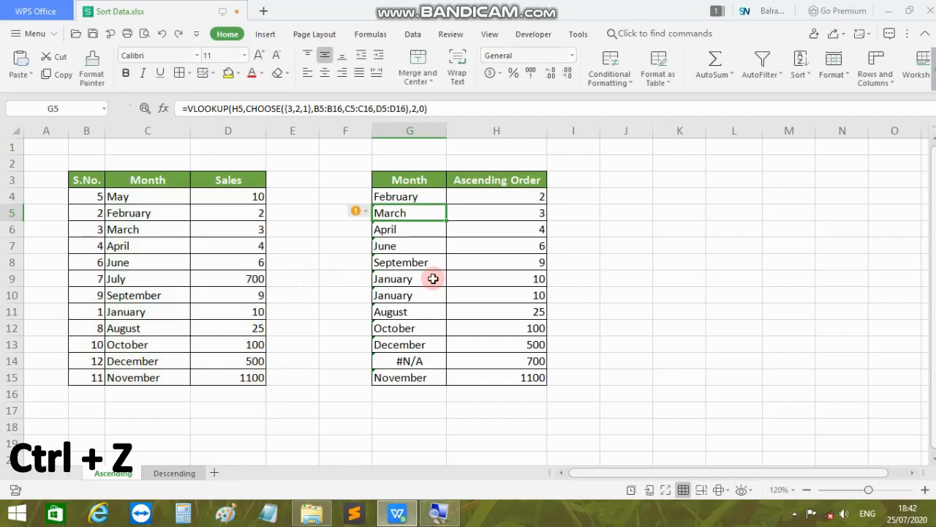
Step: Undo the month formula fill and make G4's CHOOSE ranges absolute as $B$4:$B$15, $C$4:$C$15 and $D$4:$D$15
key(ctrl+z)
double_click(420, 201)
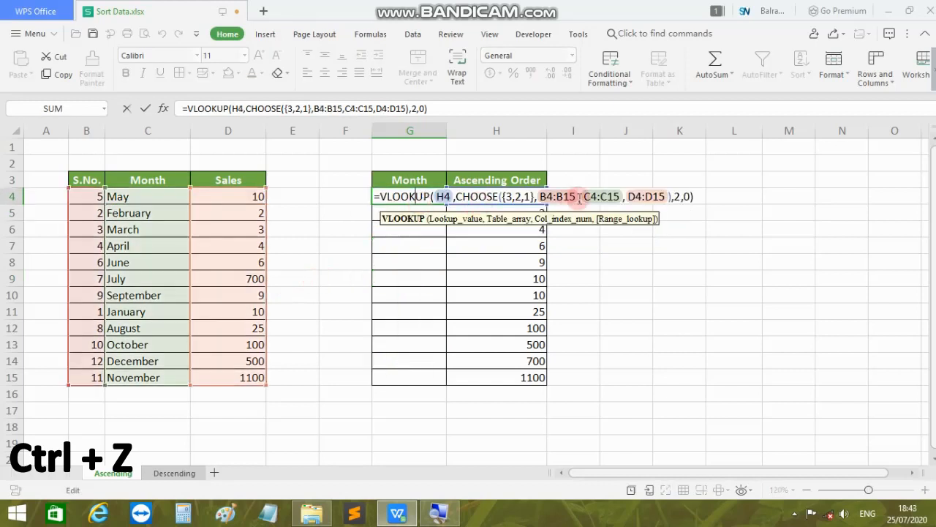
drag(668, 196, 539, 196)
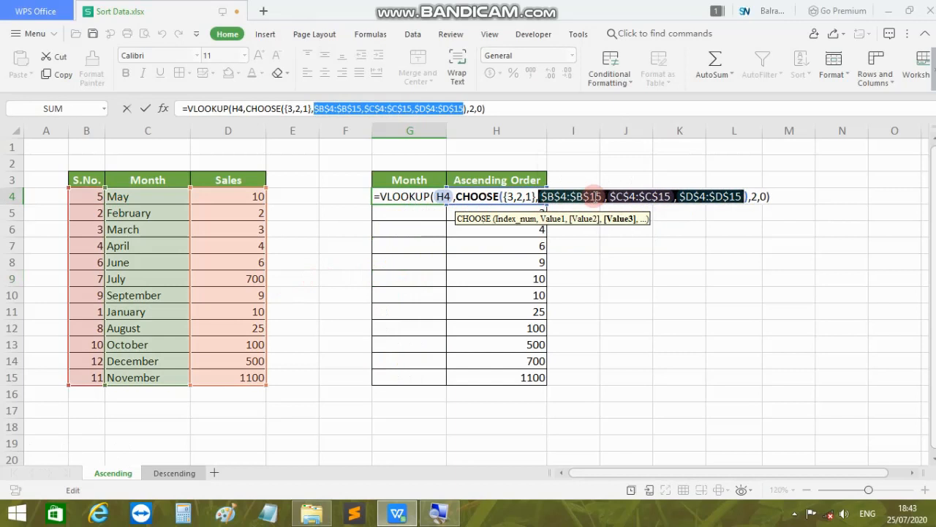
key(Return)
Step: Fill the corrected VLOOKUP formula from G4 down to G15 and check the neighbouring formulas in H4 and H5
click(433, 201)
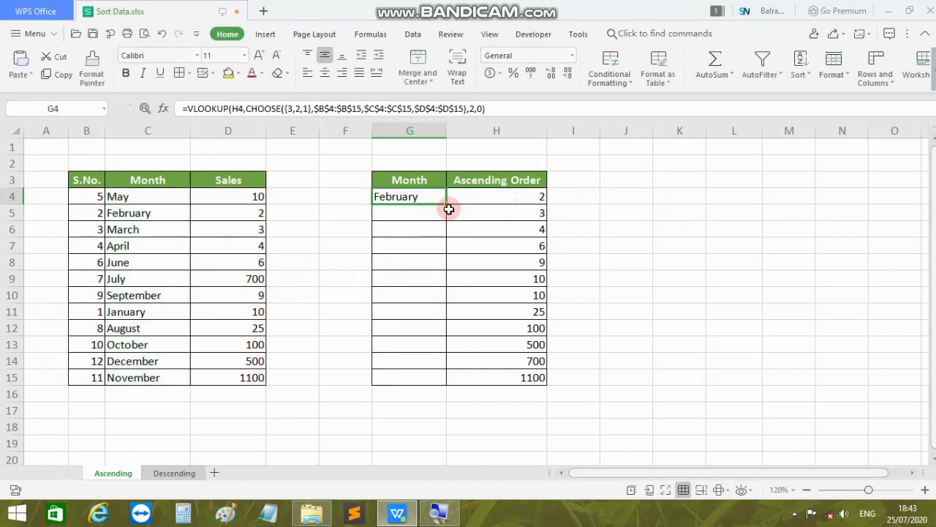
drag(448, 245, 449, 376)
click(409, 263)
click(464, 208)
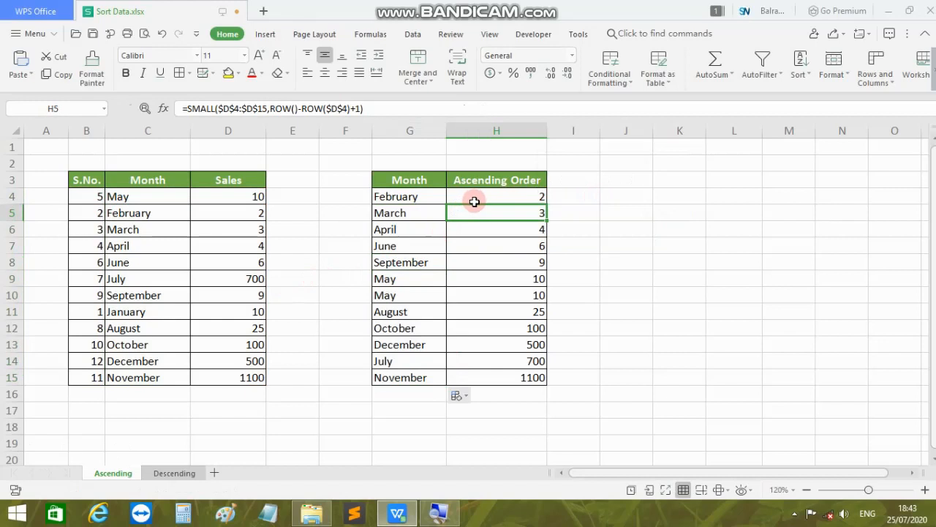
click(476, 202)
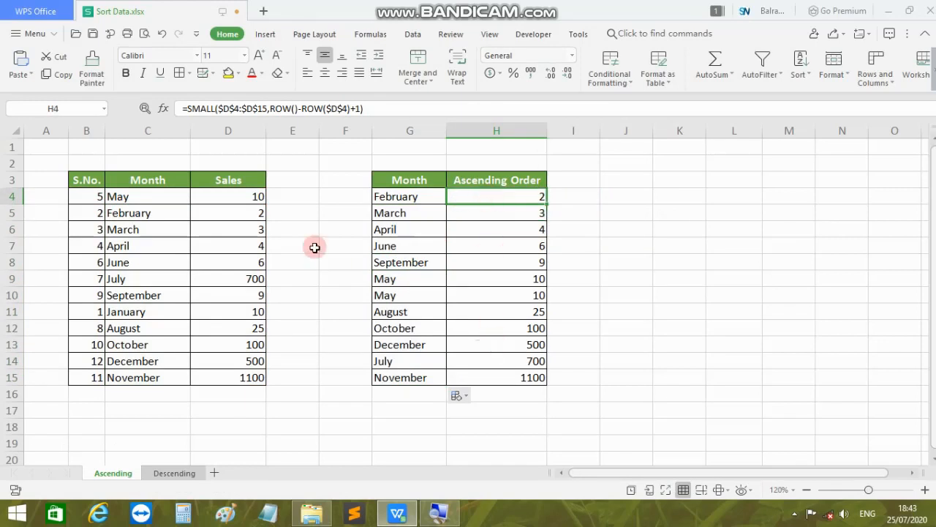
Step: Set April's sales value in D7 to 0
click(242, 296)
double_click(242, 246)
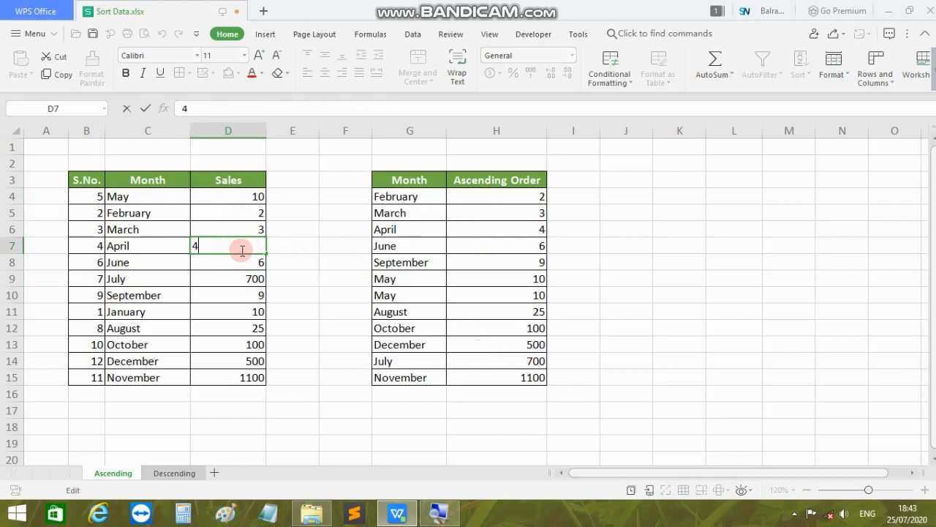
key(BackSpace)
text(0)
key(Return)
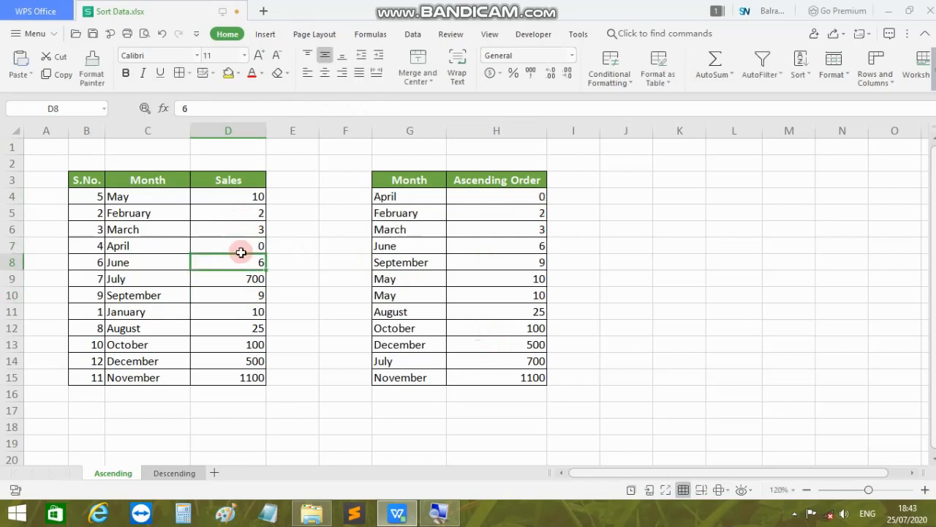
Step: Examine the month in G4 and the sorted sales values in column H for the effect of the changed April figure
click(409, 195)
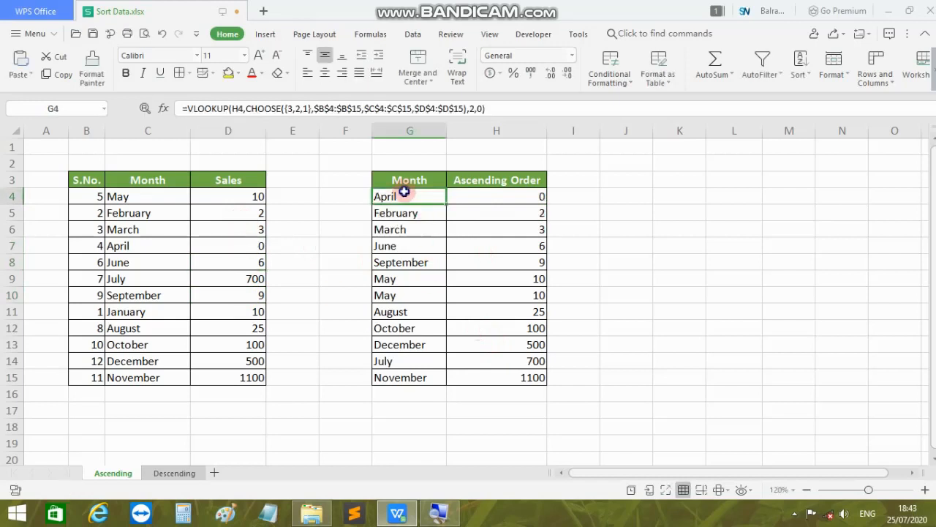
click(505, 204)
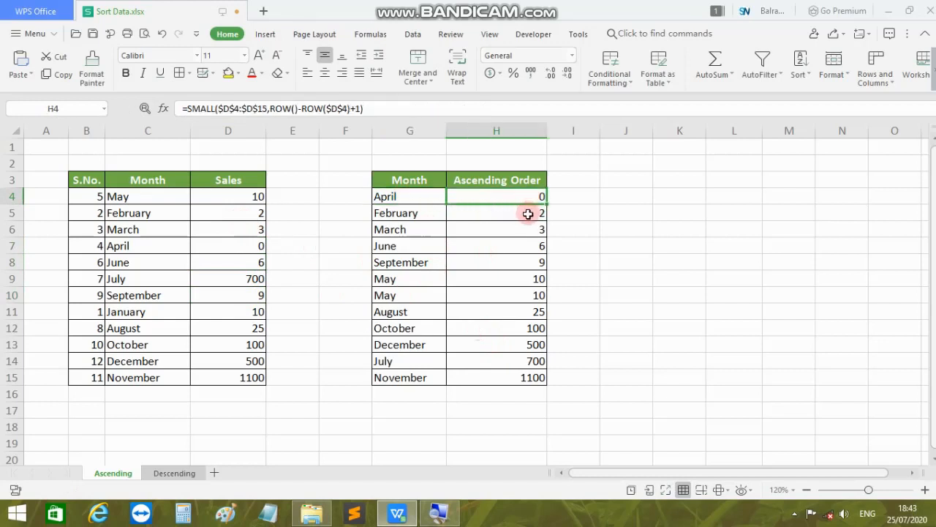
click(528, 213)
click(526, 230)
click(521, 249)
click(517, 274)
click(524, 231)
click(510, 195)
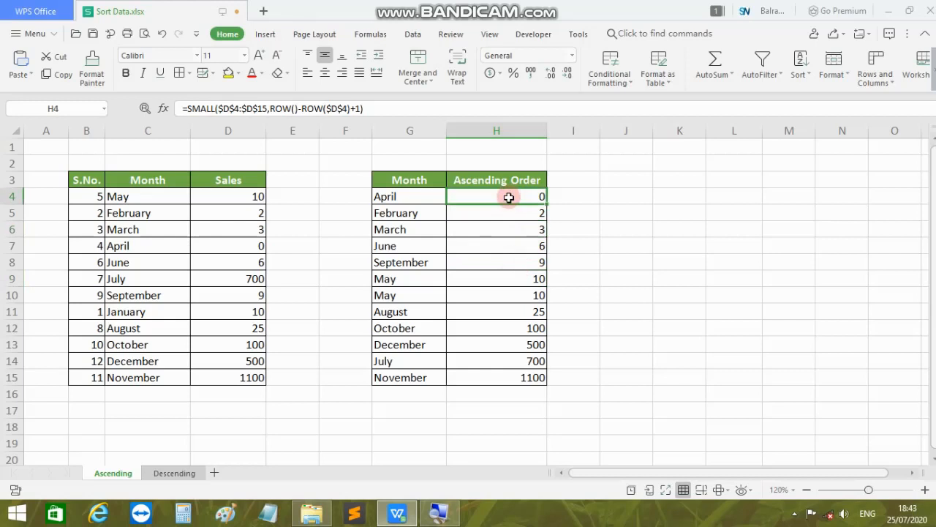
Step: Replace the SMALL function with LARGE in H4's formula, keeping its range and ROW arguments
click(509, 199)
double_click(509, 199)
drag(489, 196, 455, 199)
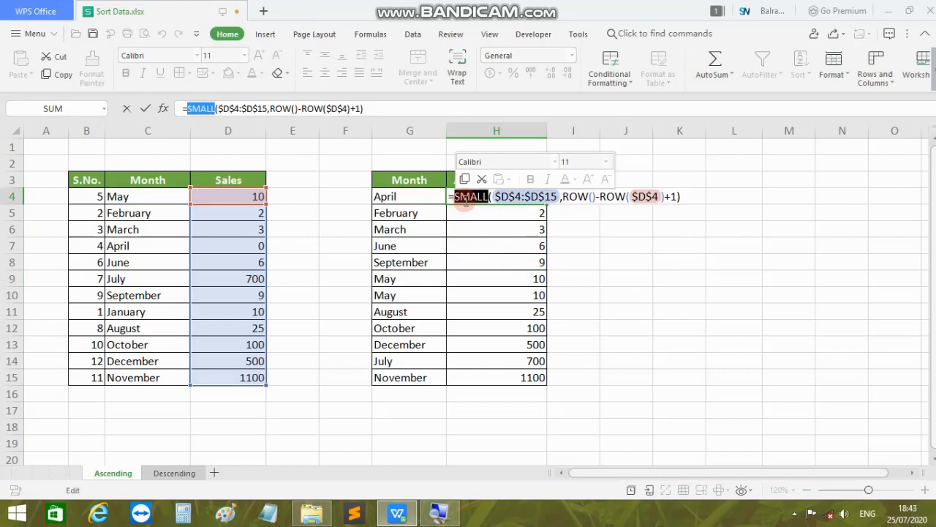
key(BackSpace)
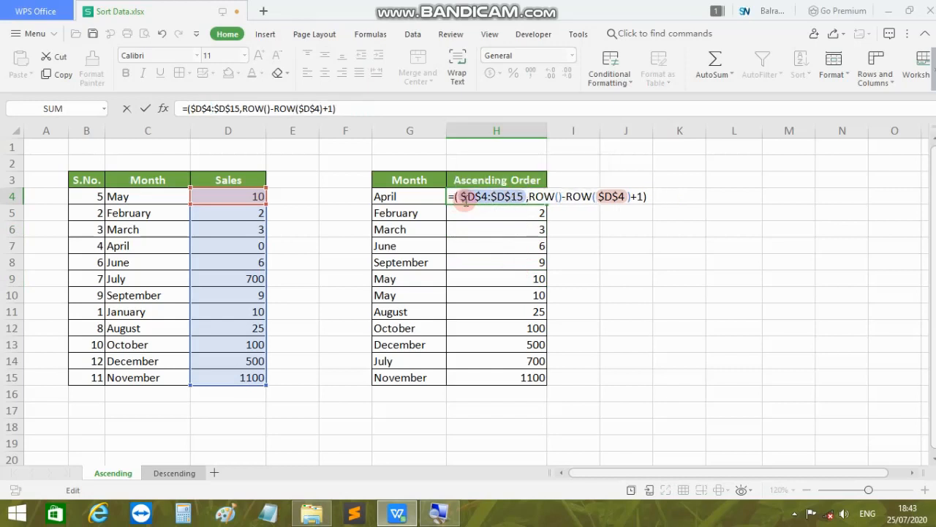
text(la)
key(Tab)
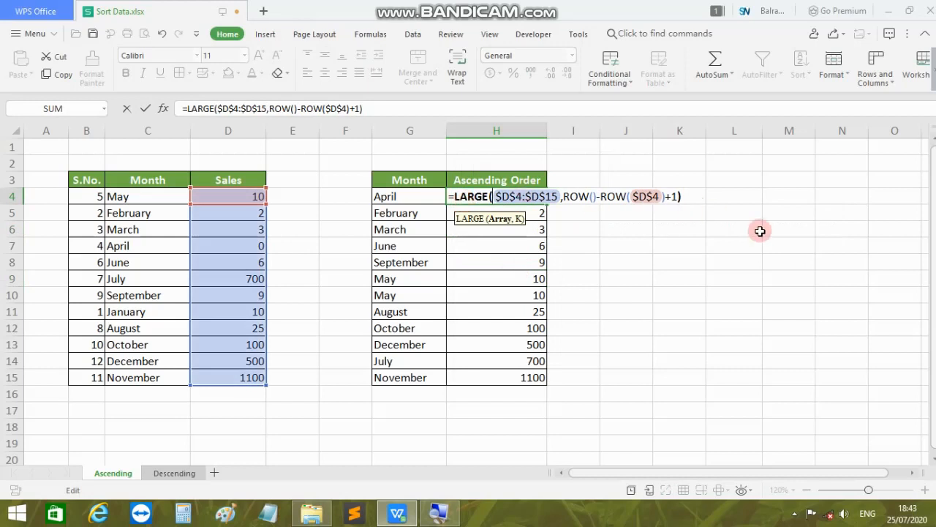
key(Return)
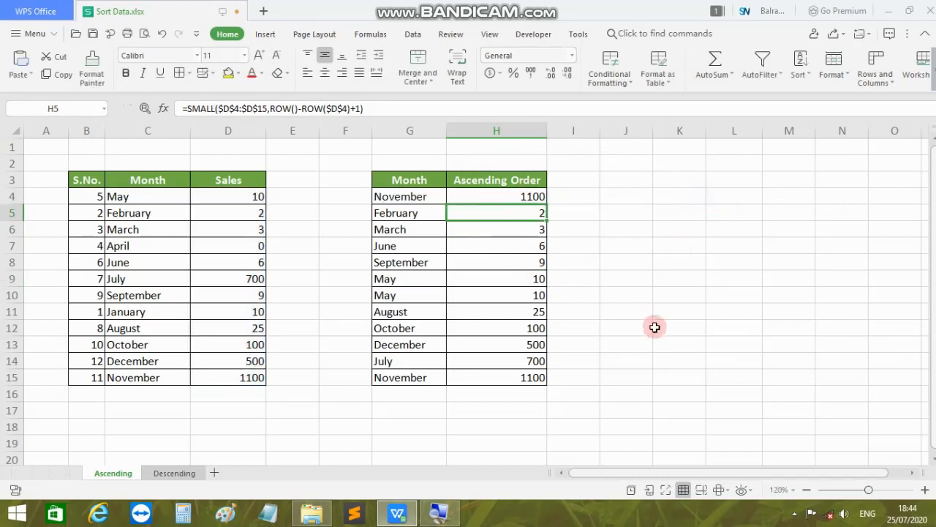
Step: Fill the LARGE formula from H4 down to H15
click(542, 199)
drag(547, 204, 529, 385)
click(530, 196)
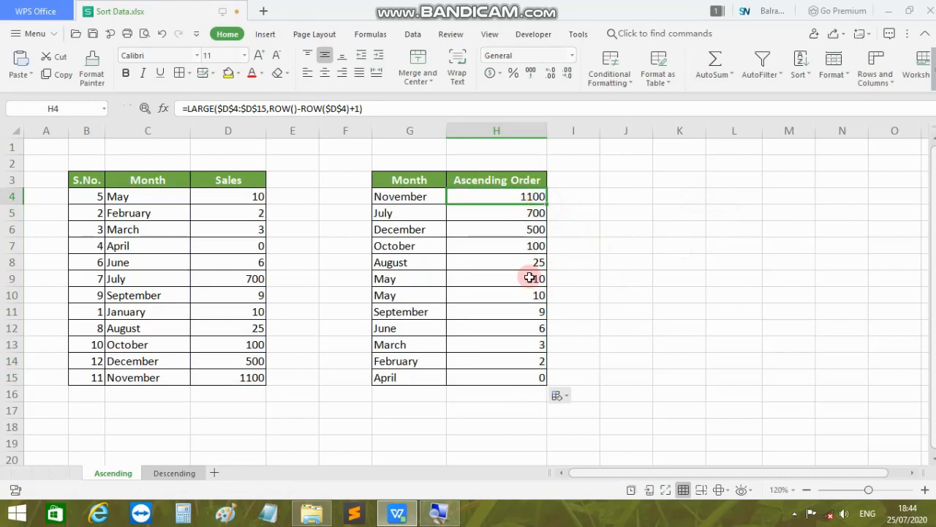
Step: Examine the sales values in H4 to H15 to verify their descending order
click(518, 210)
click(516, 196)
click(510, 211)
click(508, 229)
click(509, 246)
click(510, 311)
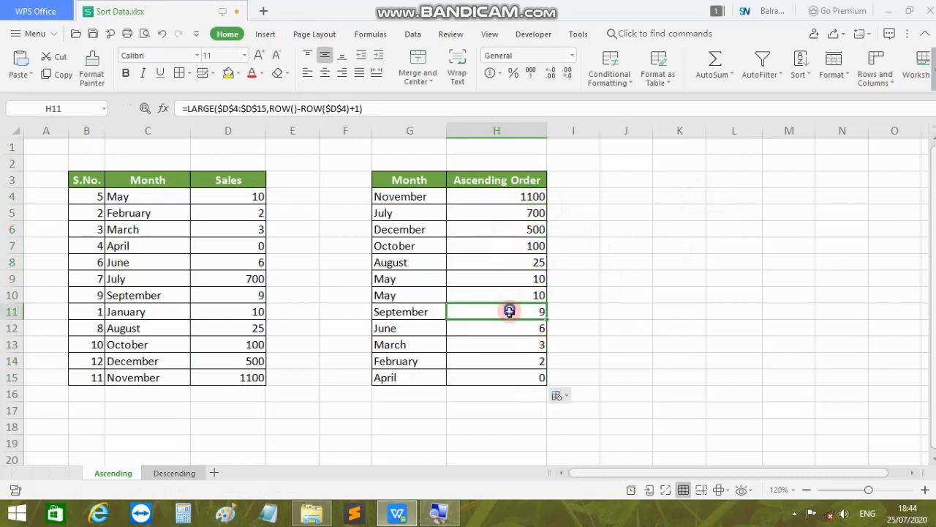
click(508, 327)
click(510, 345)
click(515, 379)
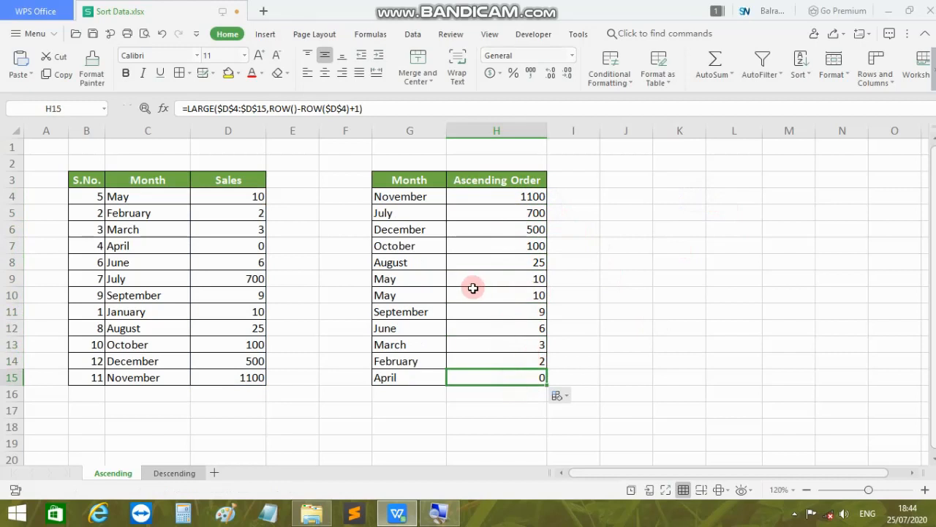